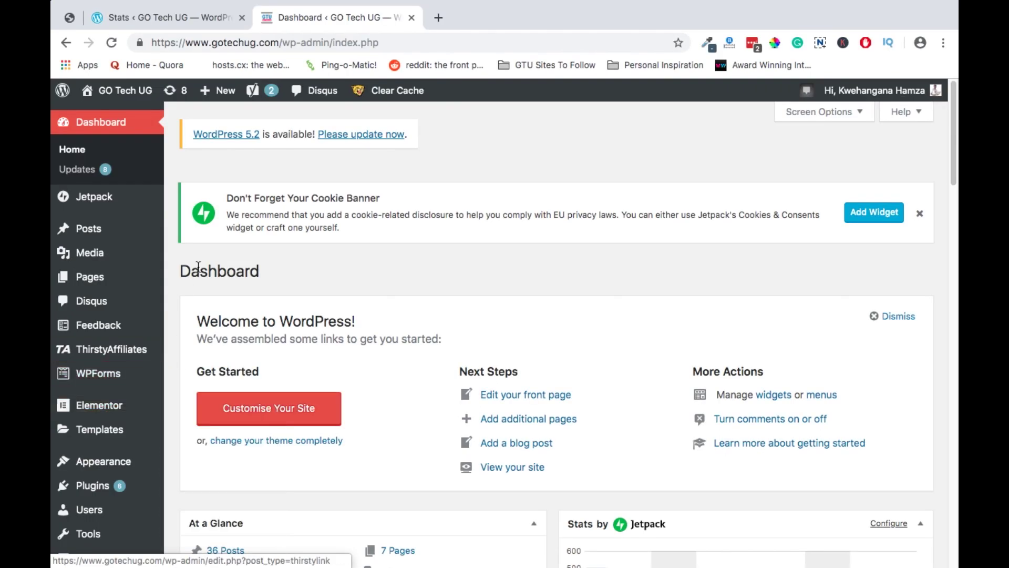
Go to Templates > Popups and start adding a new template.
mouse_move(123, 360)
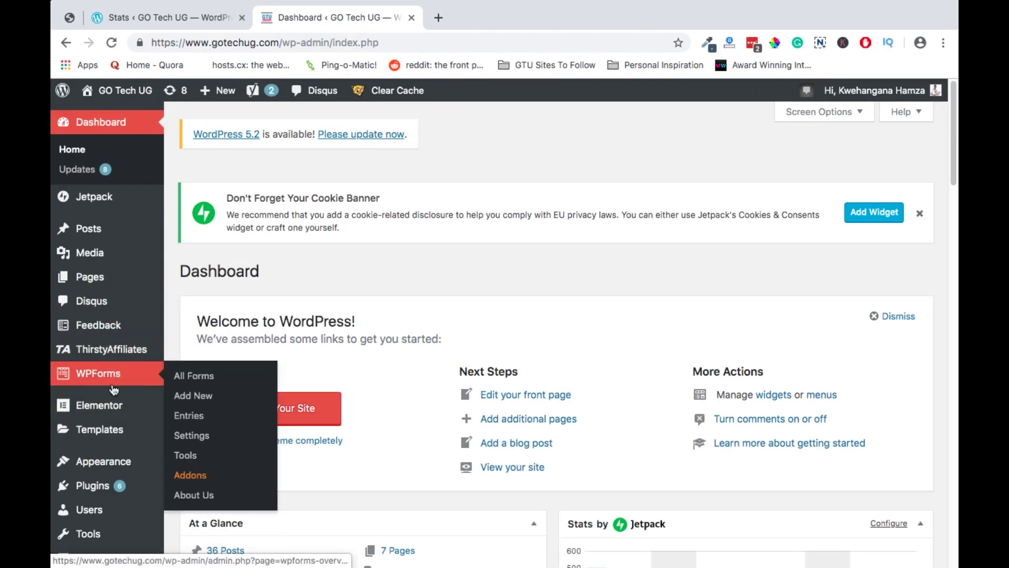
mouse_move(108, 409)
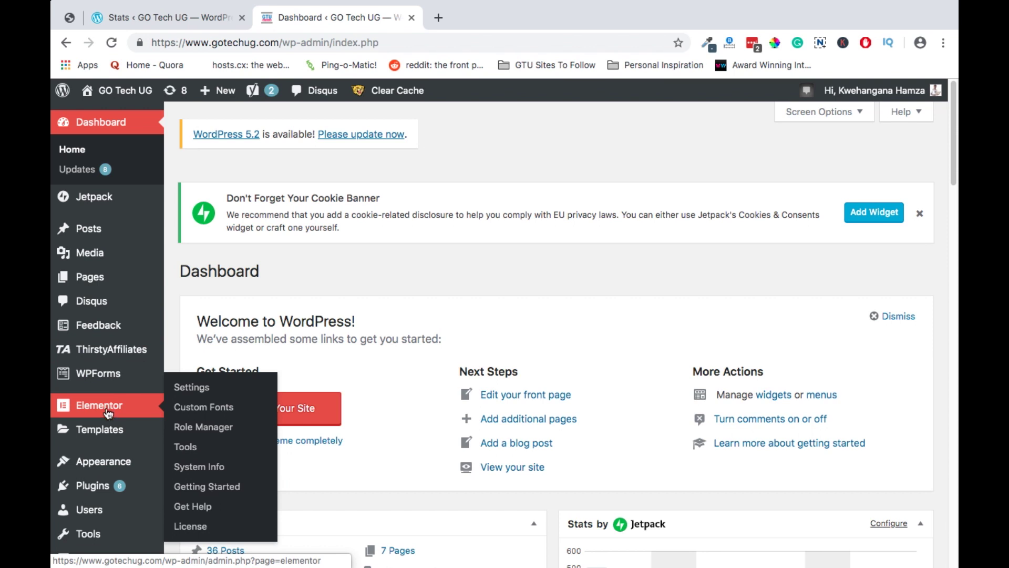
mouse_move(108, 431)
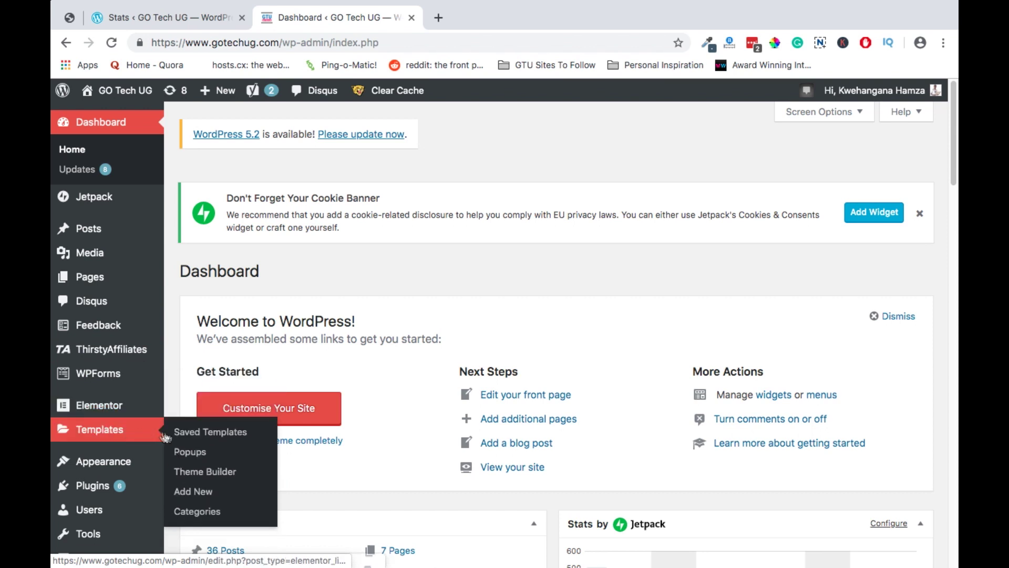
left_click(194, 453)
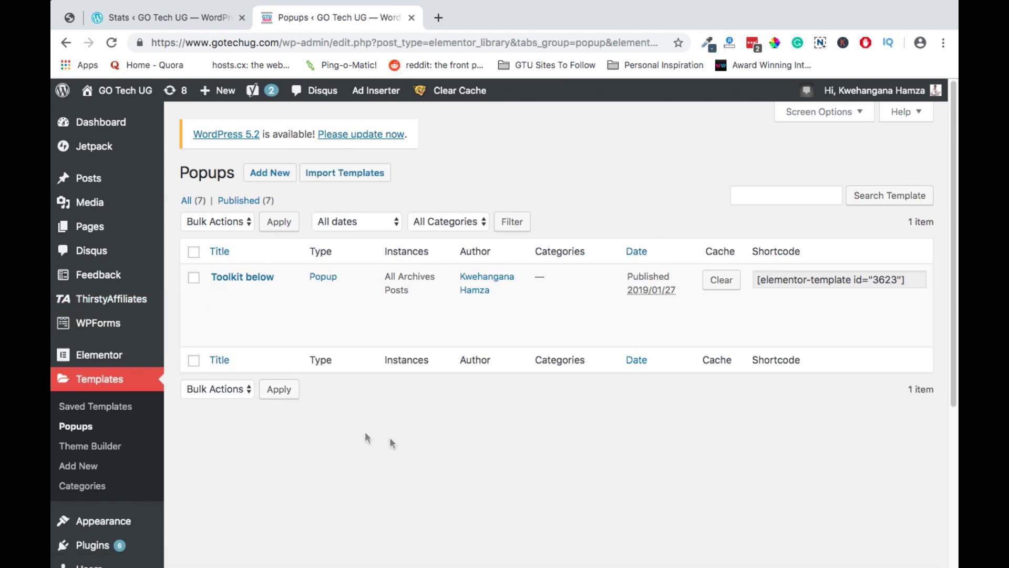
mouse_move(298, 343)
left_click(264, 171)
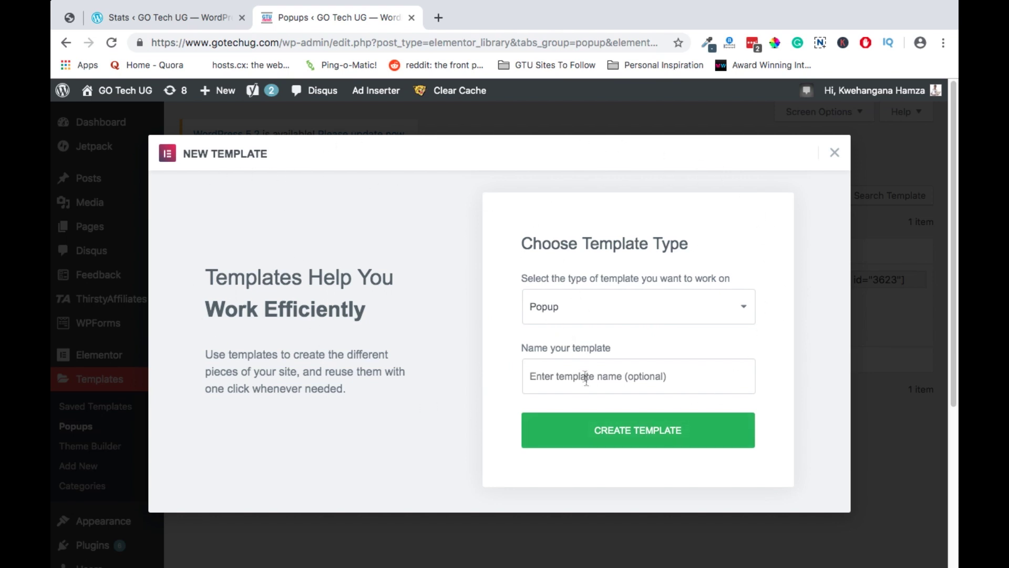
Create a Popup-type template named 'demo popup'.
left_click(592, 305)
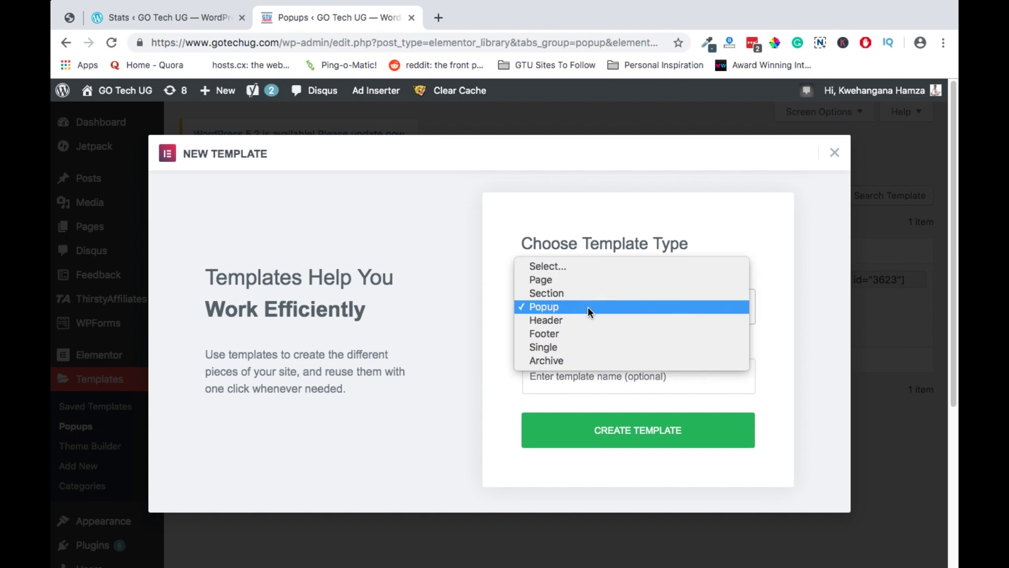
left_click(587, 307)
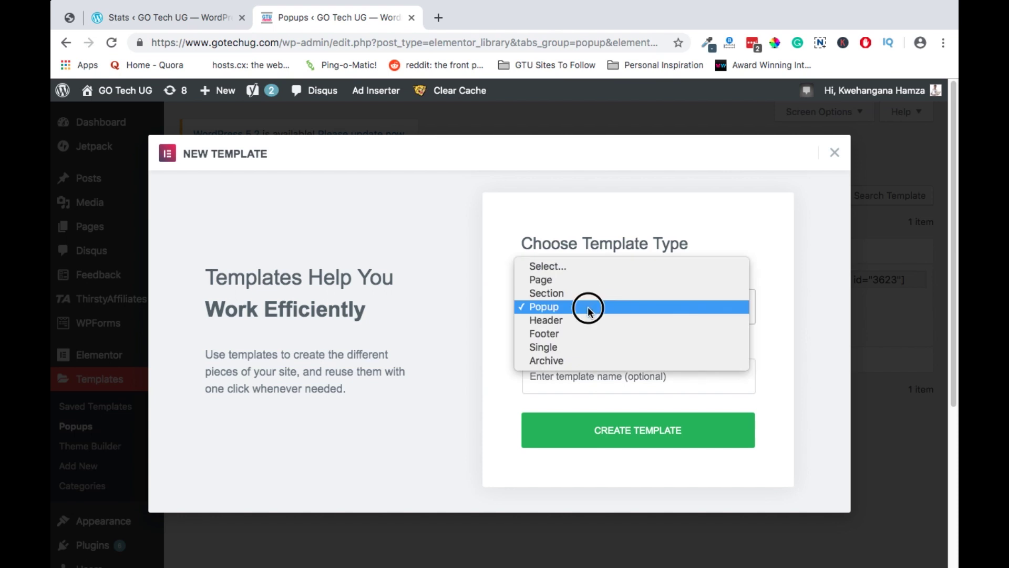
left_click(599, 375)
type("de")
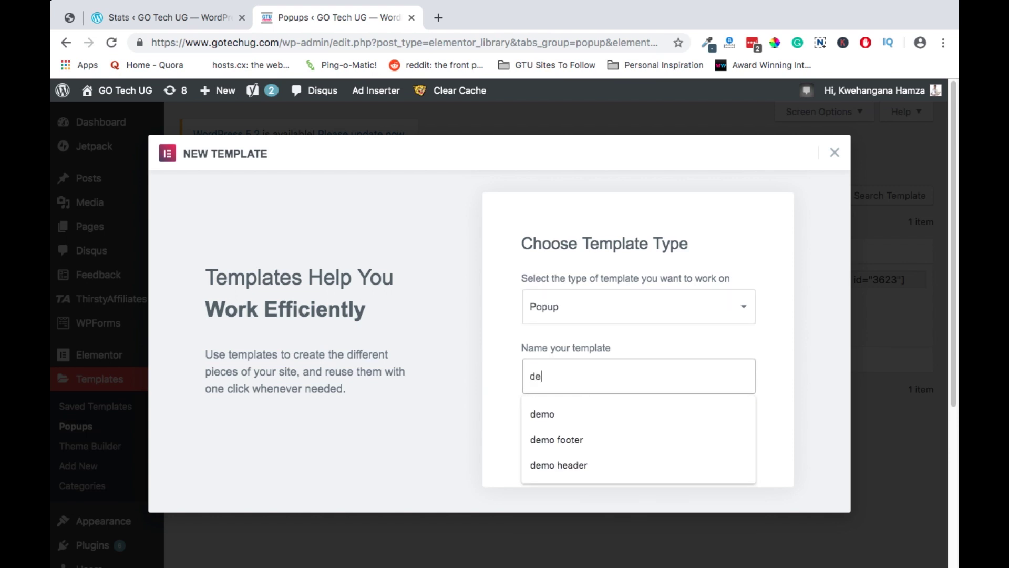
type("mo ")
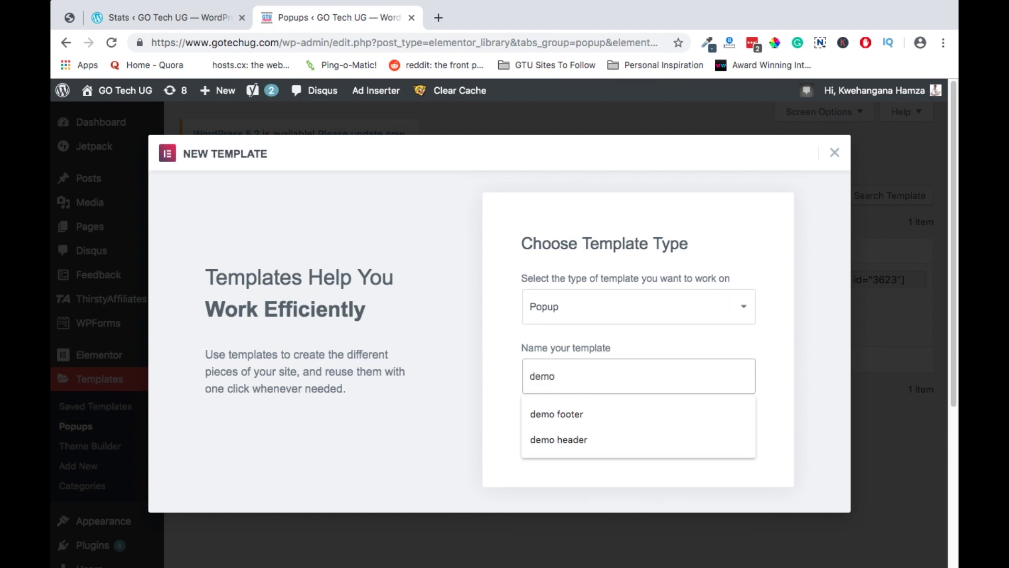
type("popup")
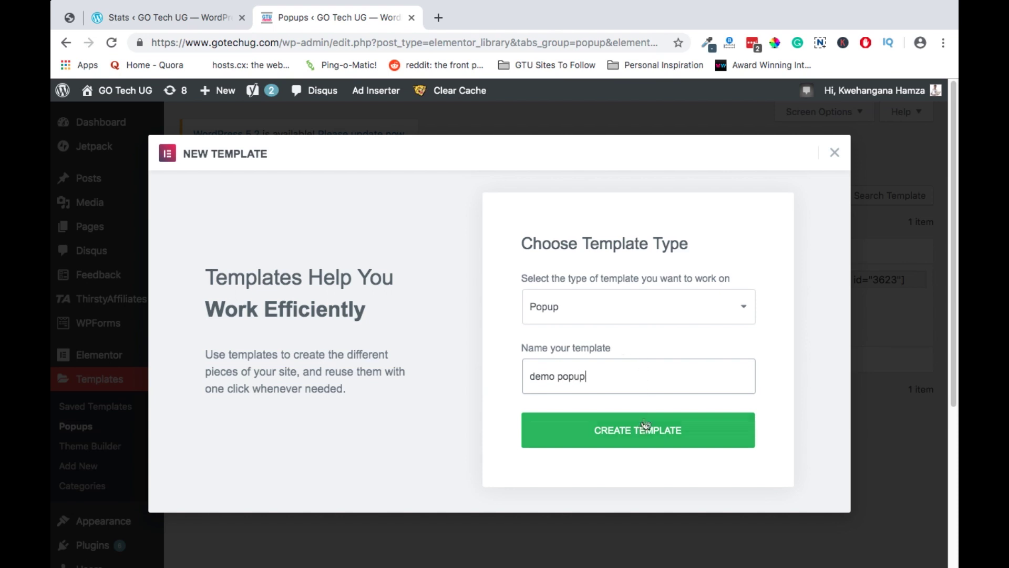
left_click(634, 430)
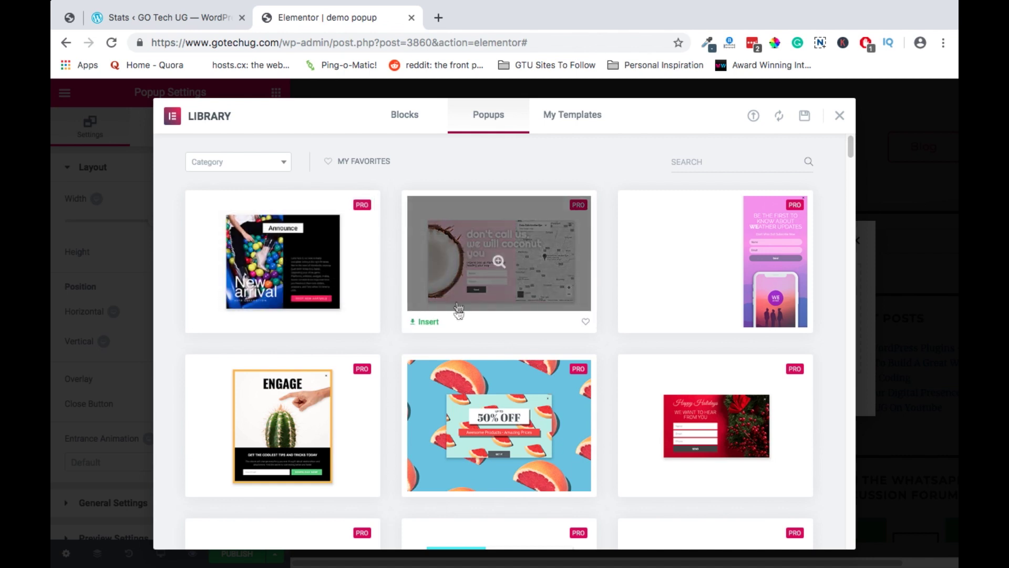
Scroll down through the Popups library designs, then back toward the top.
scroll(653, 417, "down", 2)
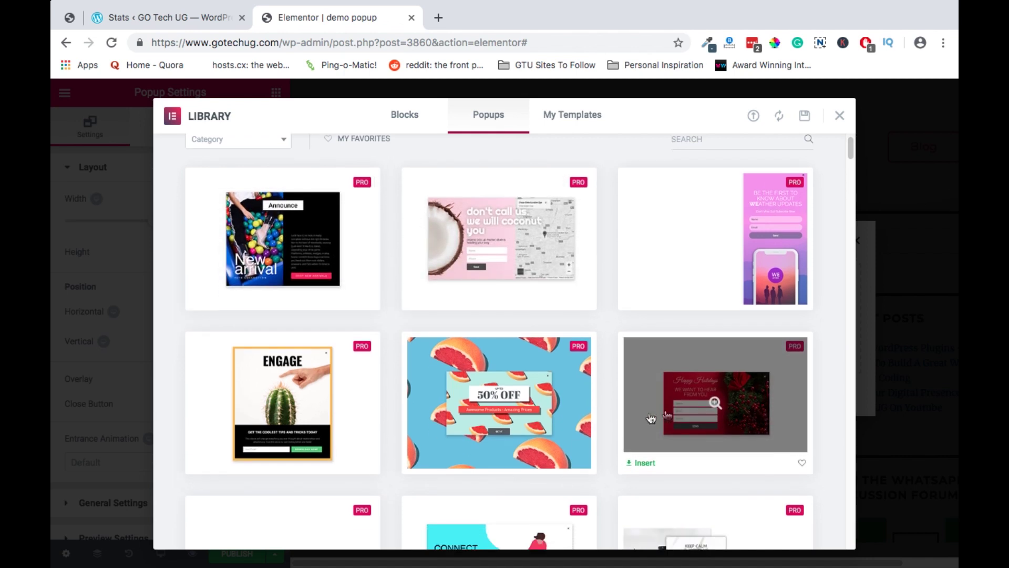
scroll(506, 384, "down", 7)
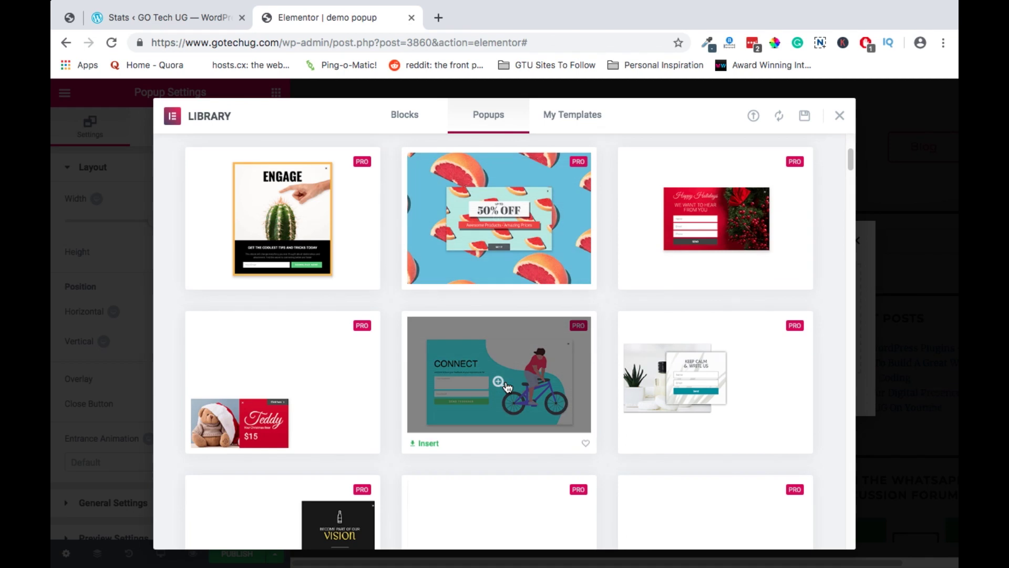
scroll(724, 412, "down", 4)
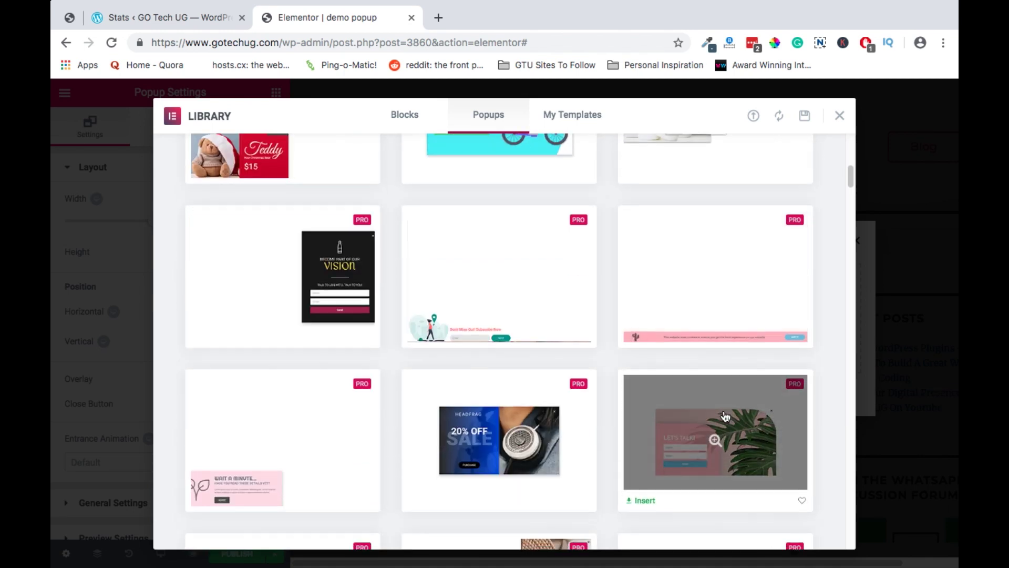
scroll(724, 409, "down", 3)
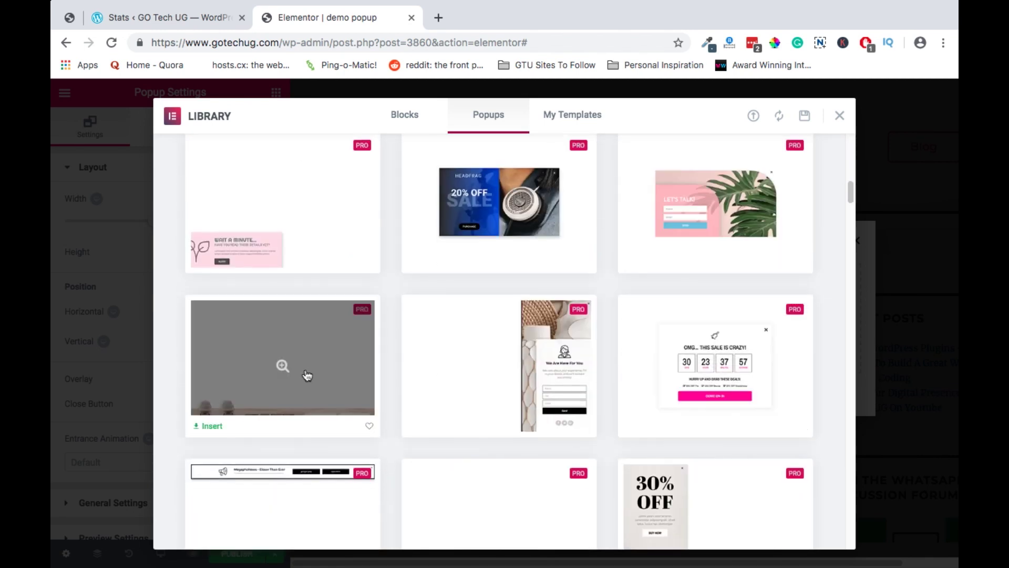
scroll(391, 387, "down", 3)
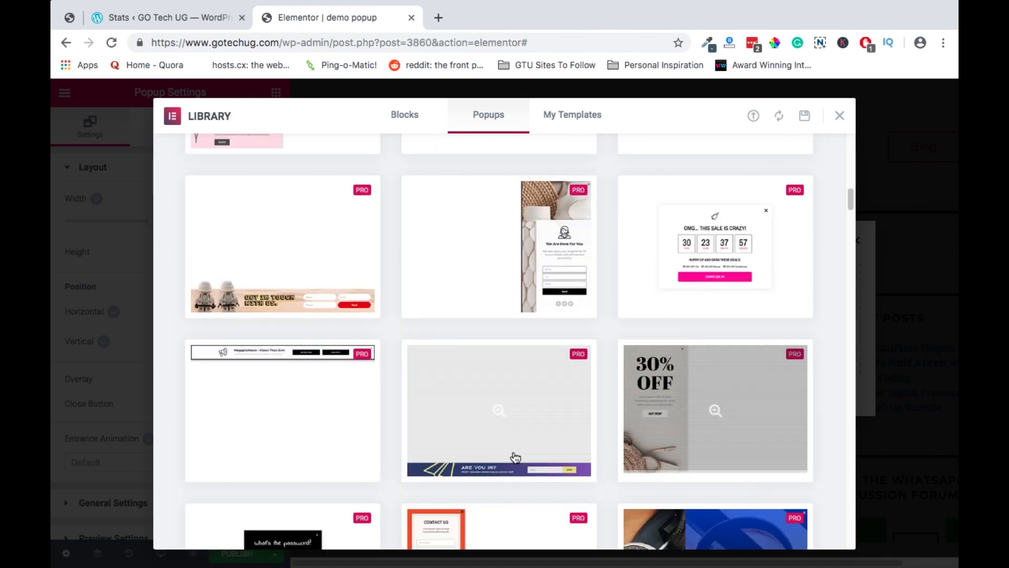
scroll(648, 449, "down", 4)
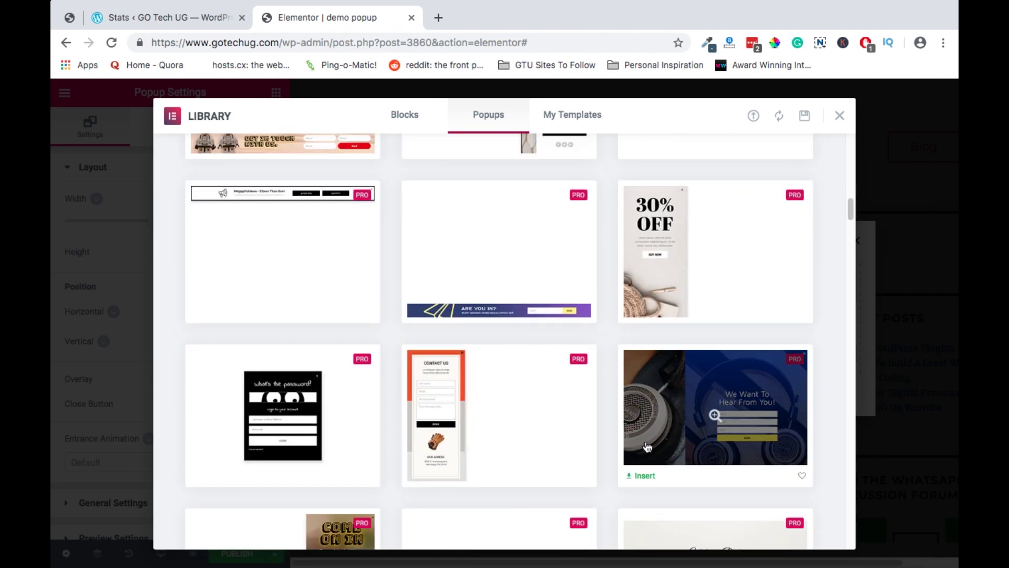
scroll(647, 440, "down", 6)
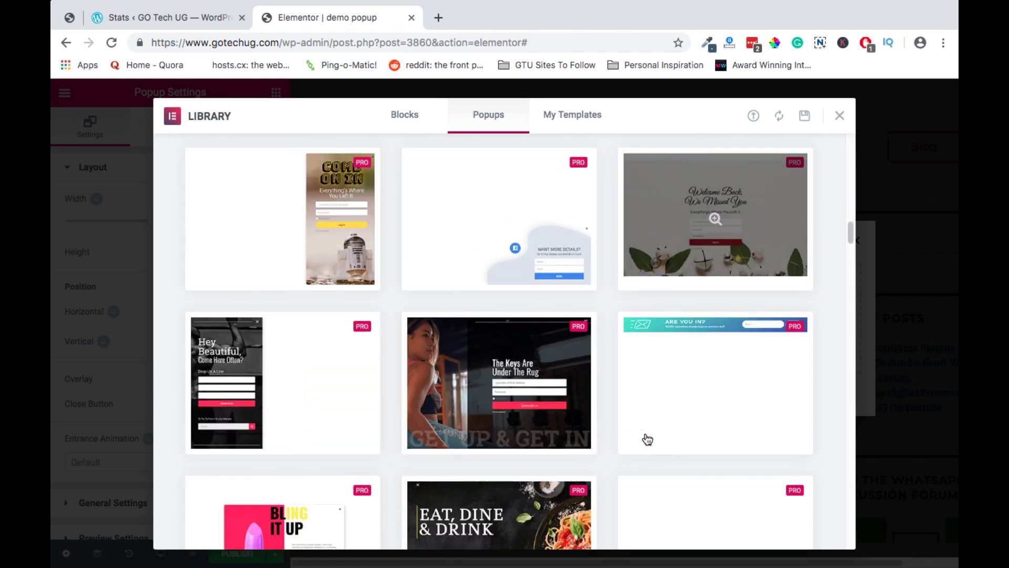
scroll(647, 439, "down", 3)
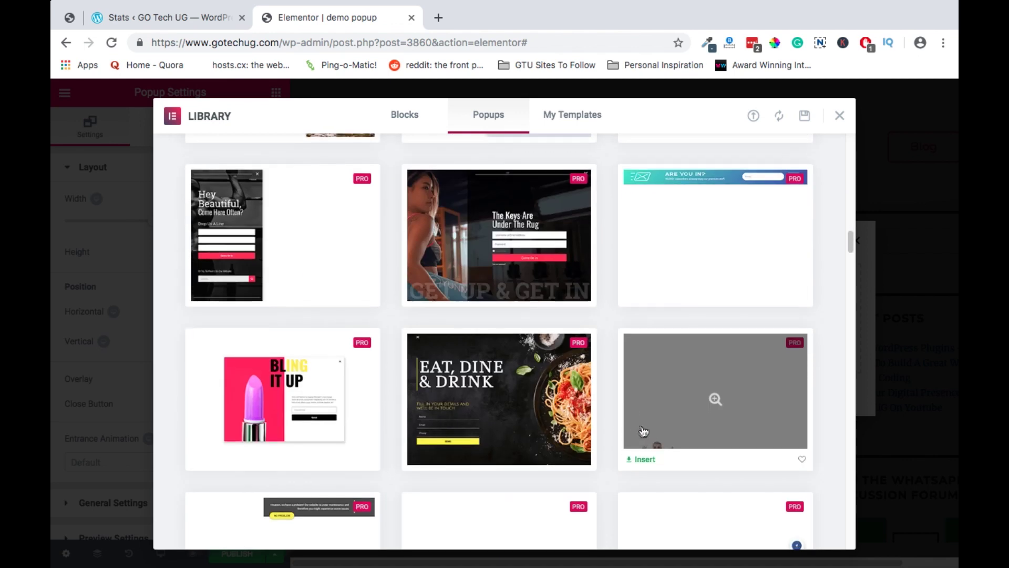
scroll(546, 428, "down", 6)
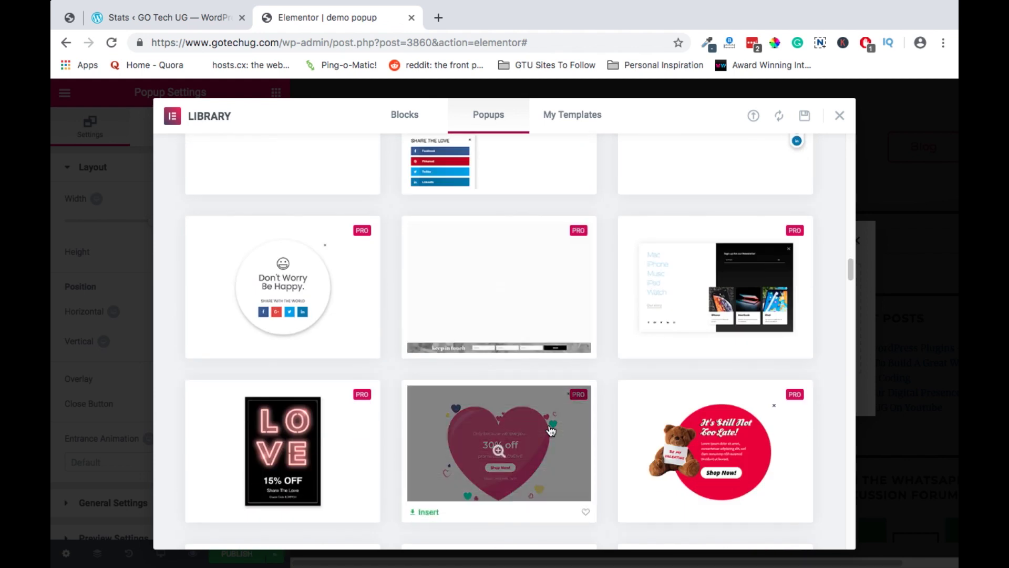
scroll(548, 430, "up", 8)
scroll(549, 412, "up", 8)
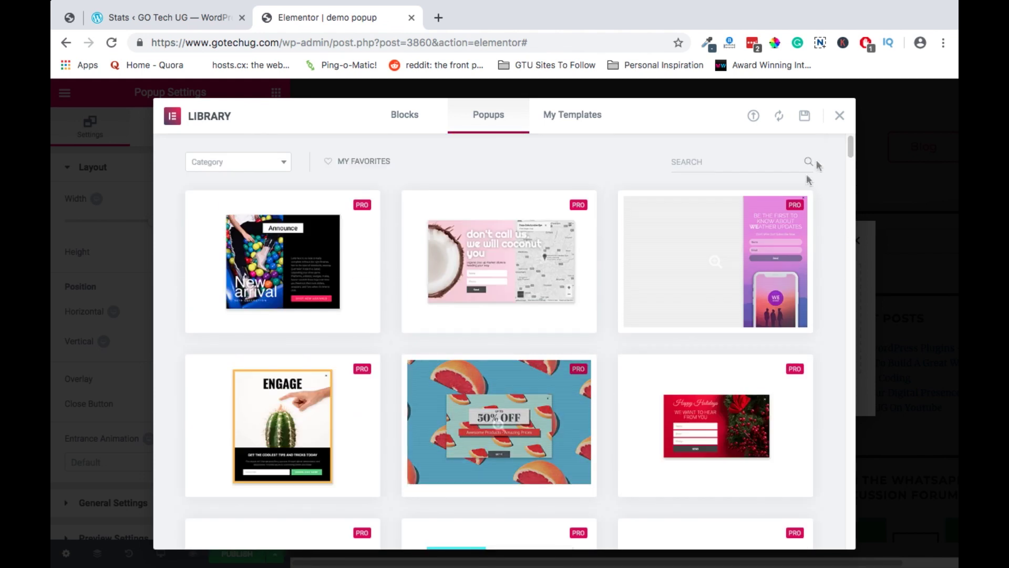
Close the library without a design and add a one-column section to the popup.
left_click(839, 117)
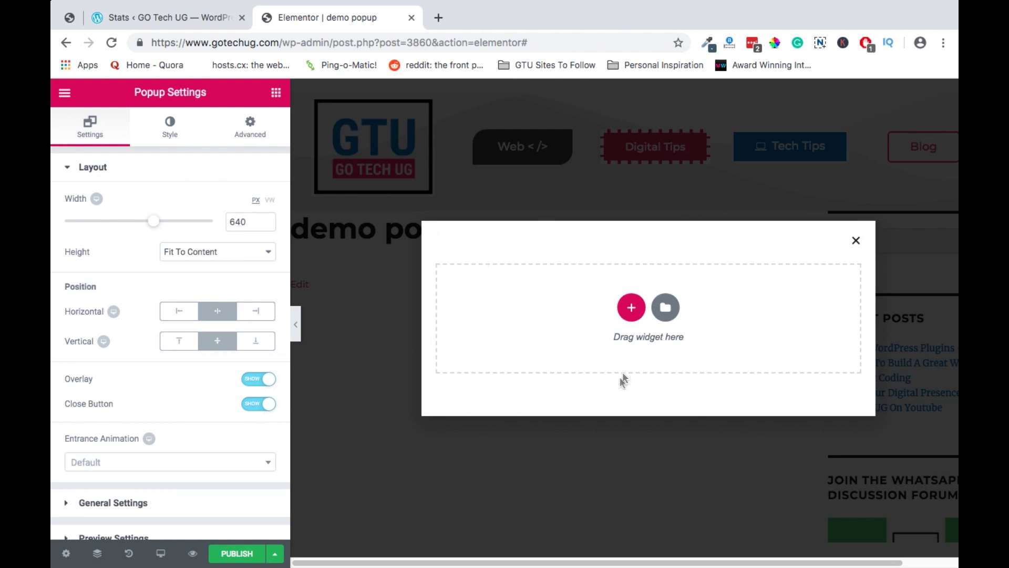
left_click(631, 311)
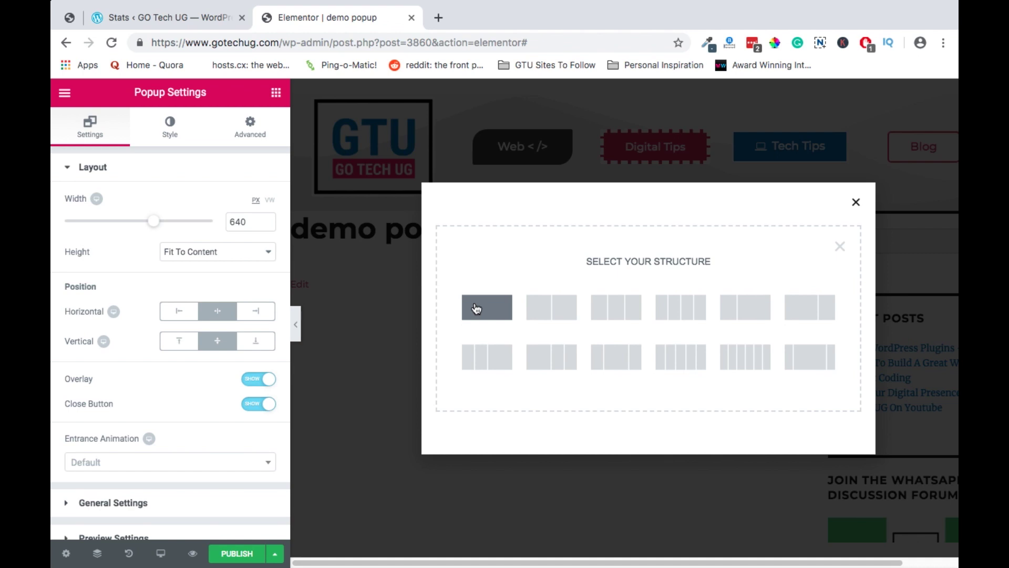
left_click(476, 308)
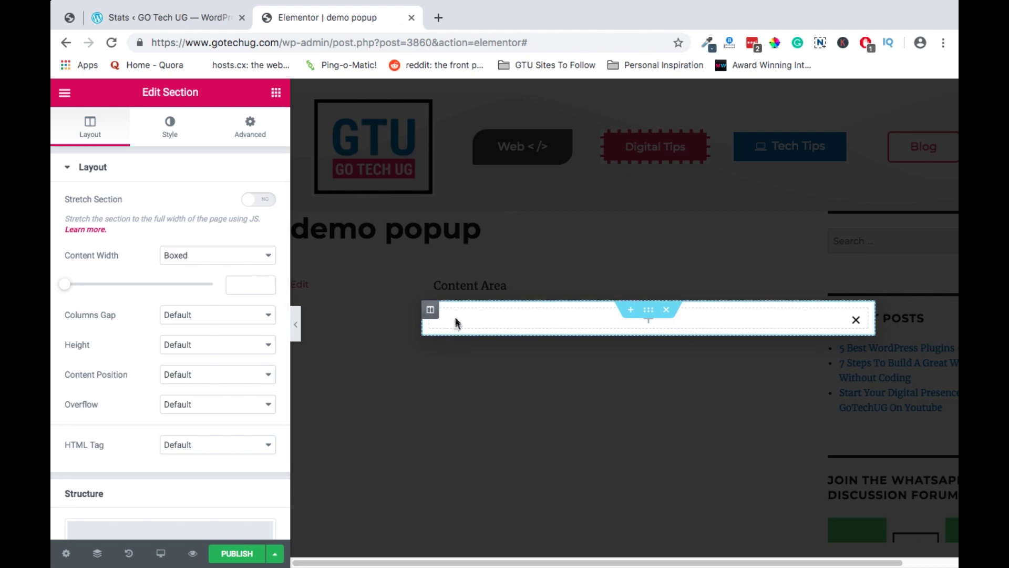
Add a Heading widget to the section and change its title to 'Digital Marketing 3.0'.
left_click(276, 93)
left_click_drag(226, 239, 590, 312)
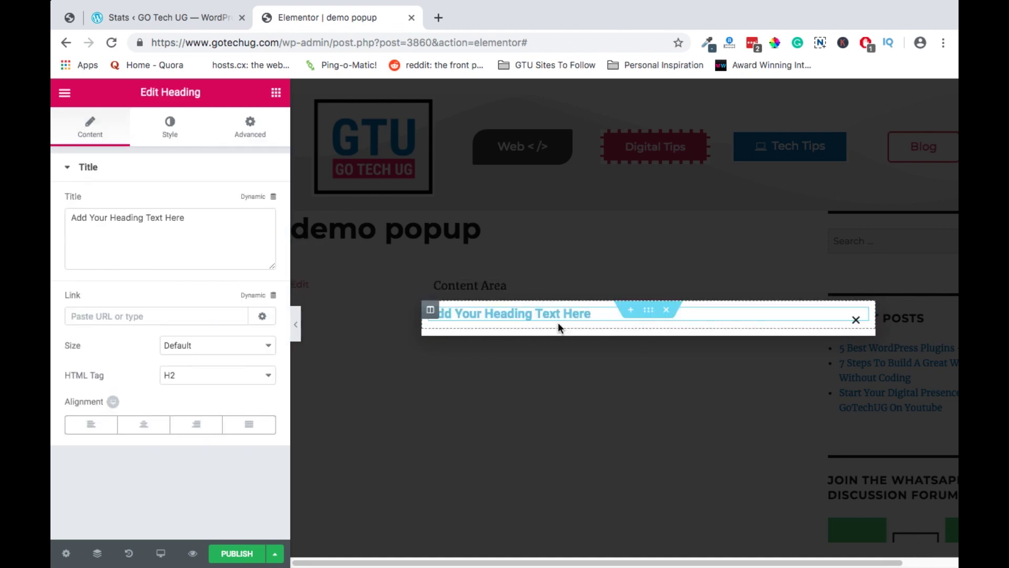
triple_click(124, 221)
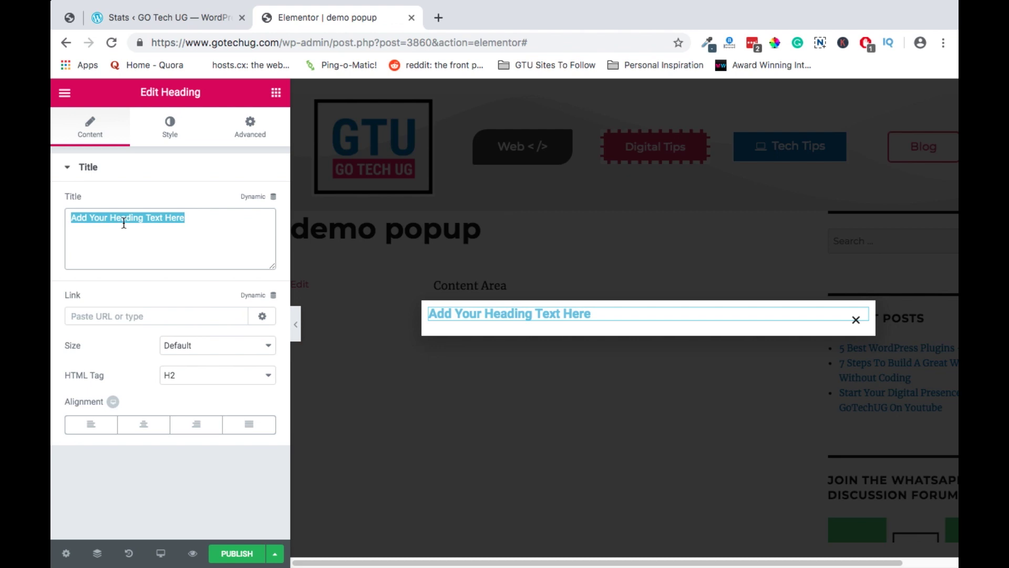
type("Digital Marketing 3.0")
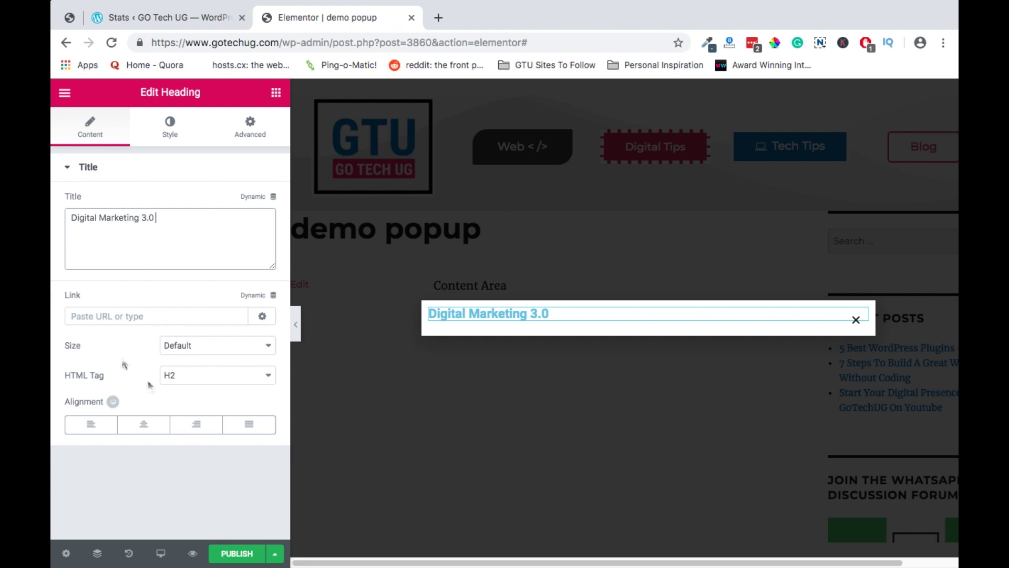
Make the heading text dark grey (#54595f).
left_click(170, 139)
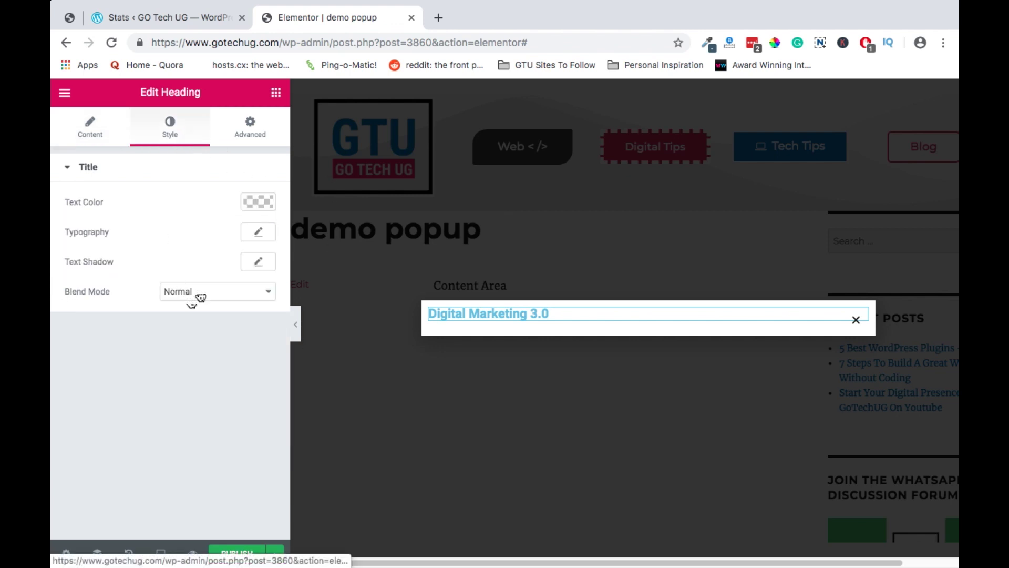
left_click(259, 202)
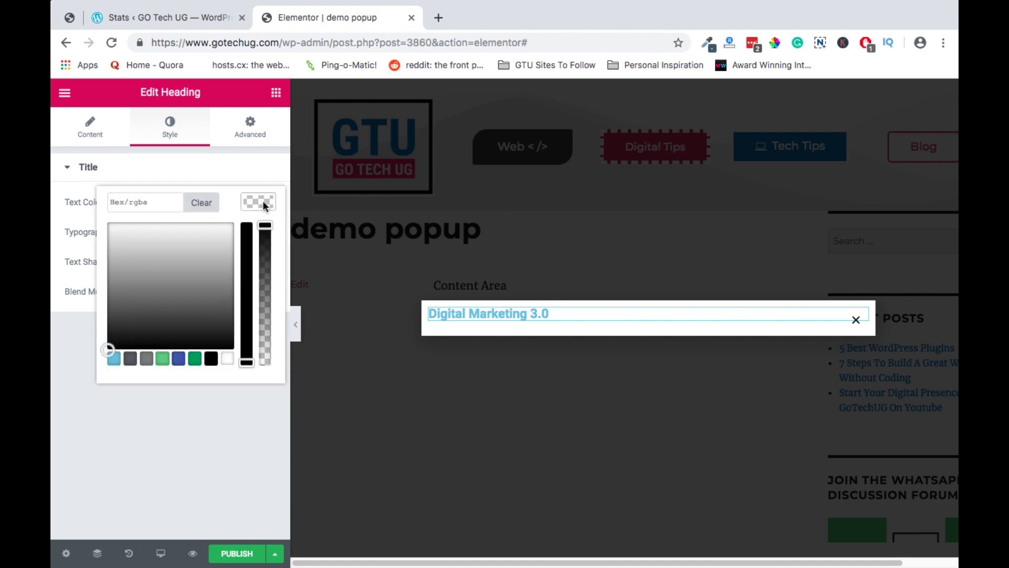
left_click(130, 359)
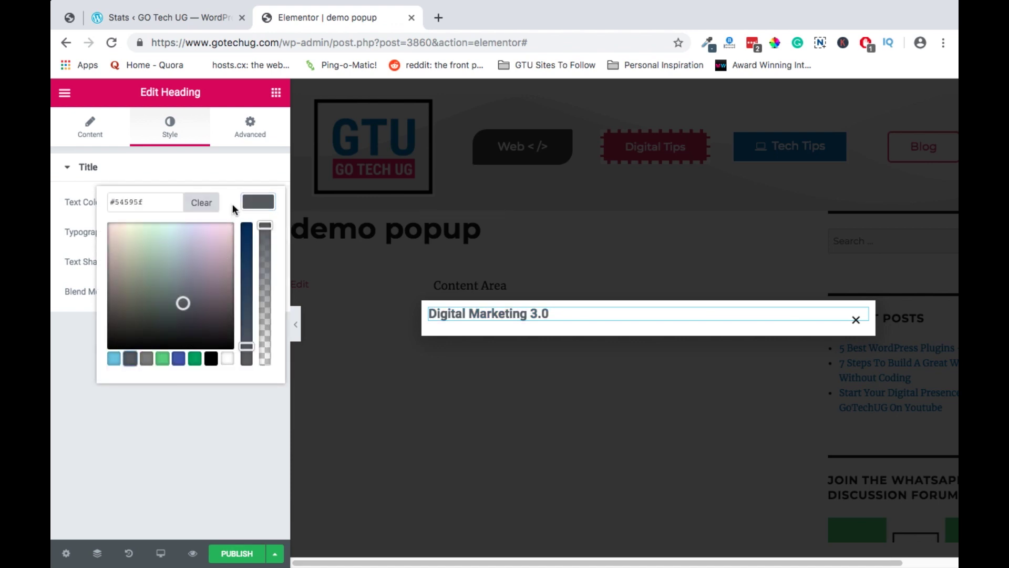
left_click(273, 211)
Set the heading font to Verdana at size 30 and centre it.
left_click(259, 232)
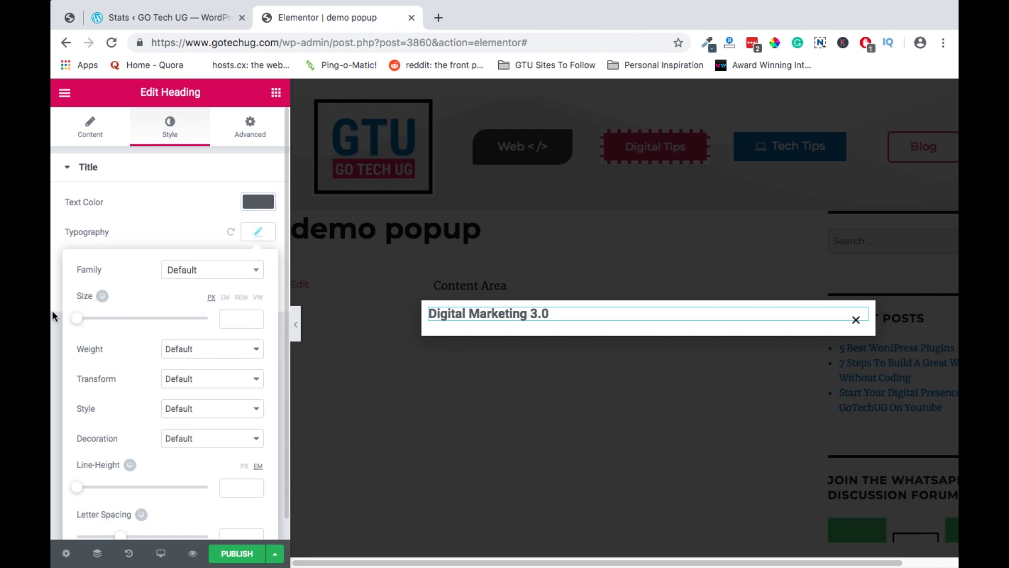
left_click(206, 273)
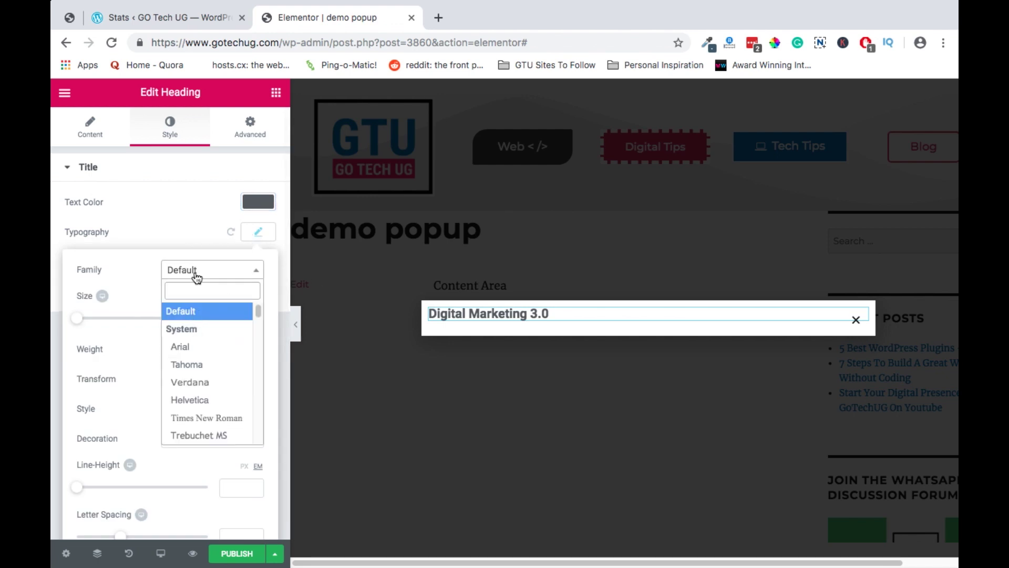
type("ve")
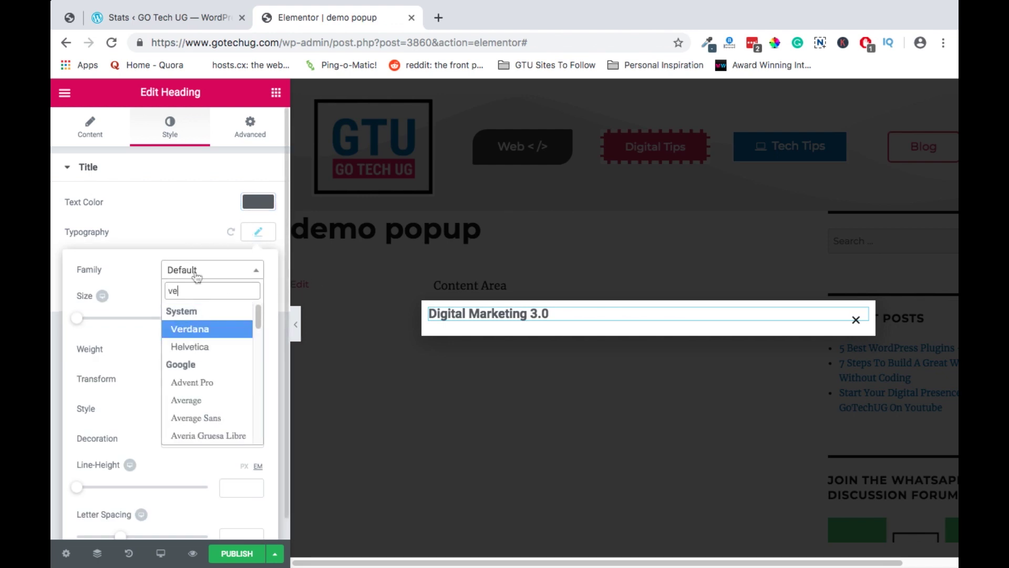
left_click(189, 329)
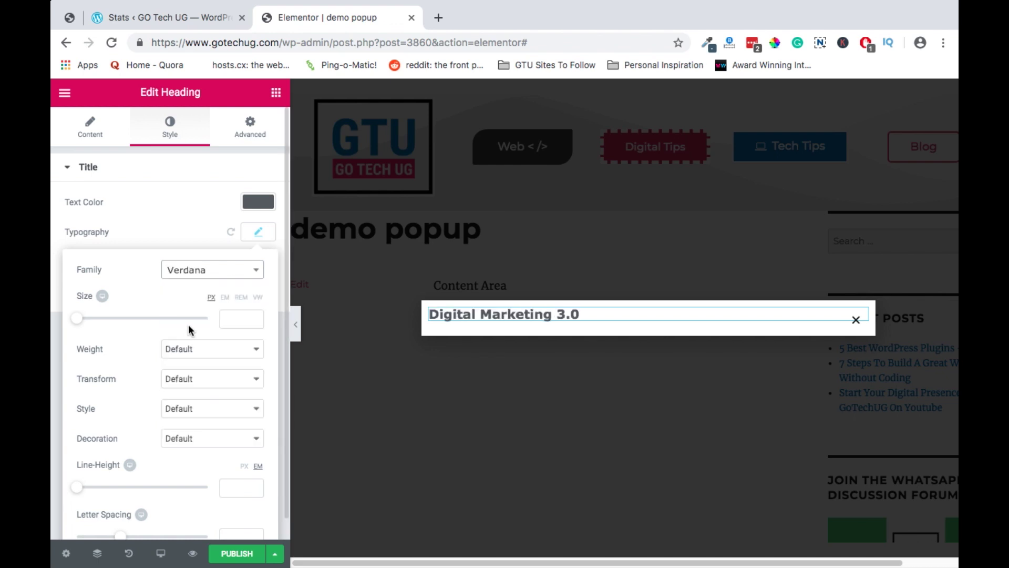
left_click_drag(78, 319, 96, 320)
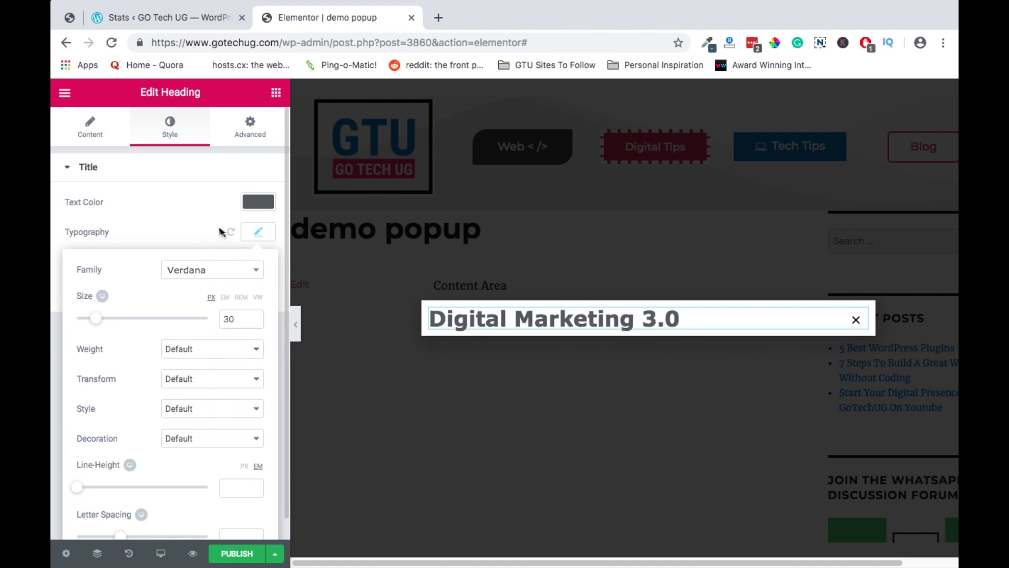
left_click(258, 232)
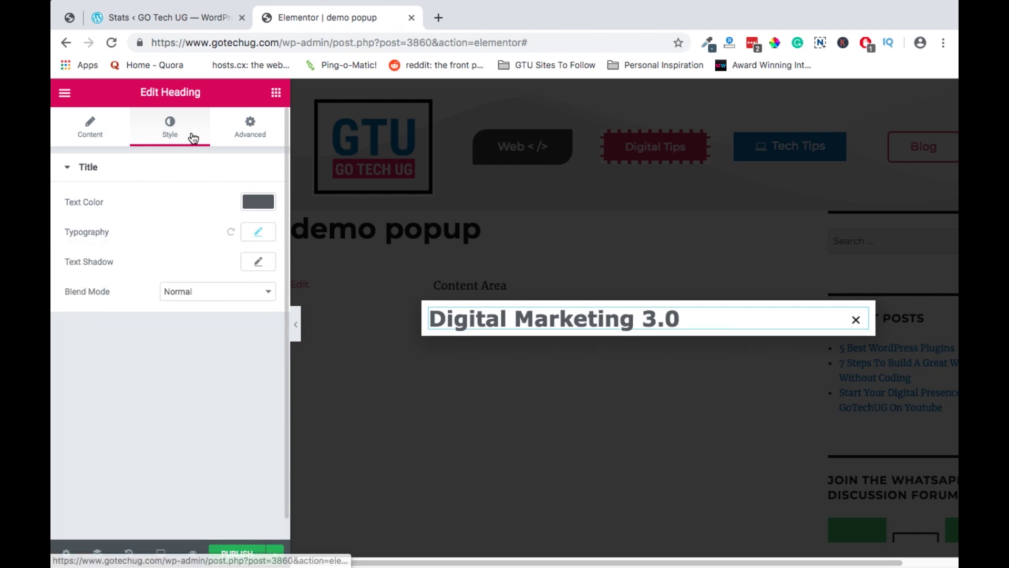
left_click(90, 138)
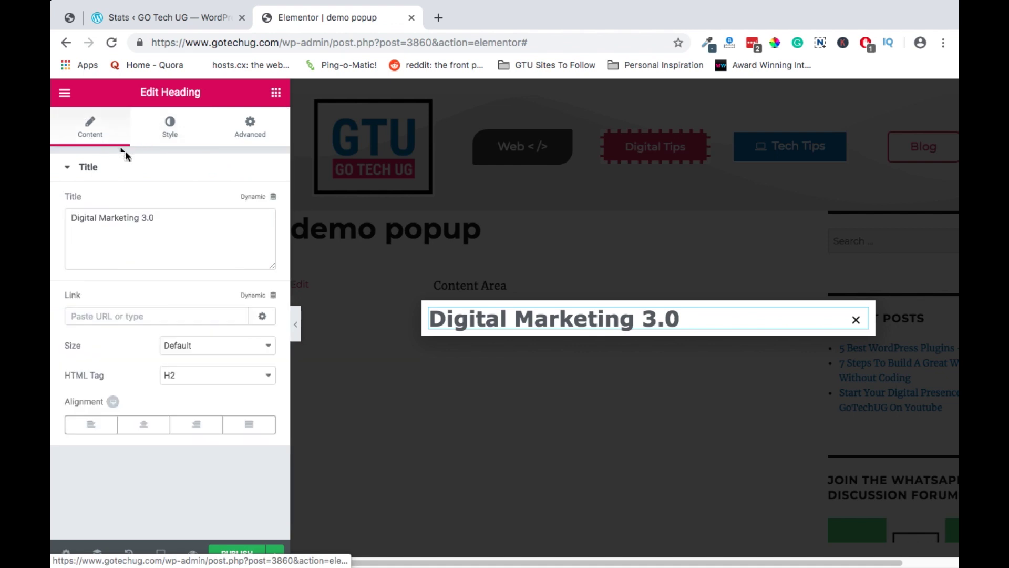
left_click(138, 429)
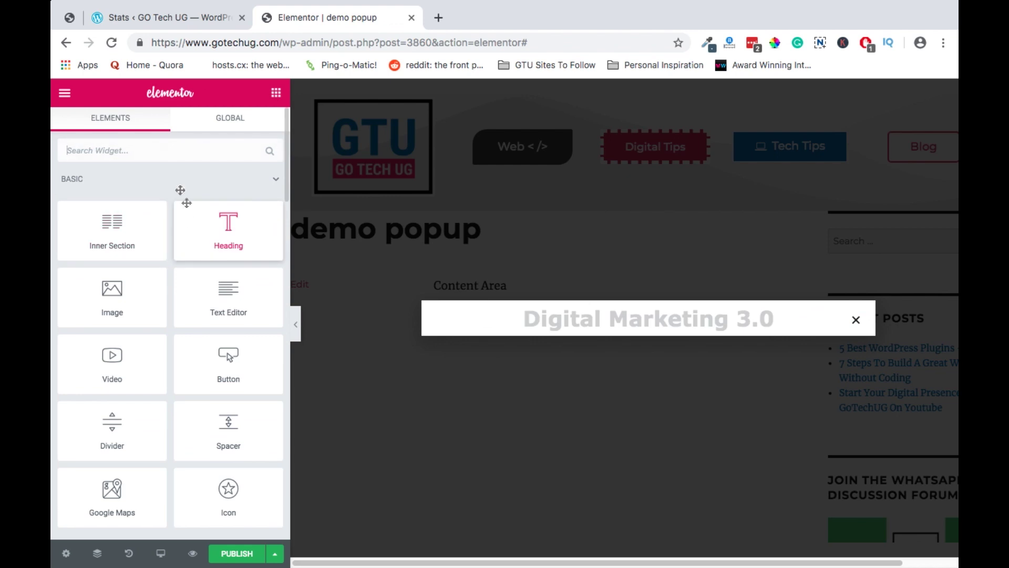
Add a Video widget below the heading, keeping YouTube as its source.
left_click(141, 152)
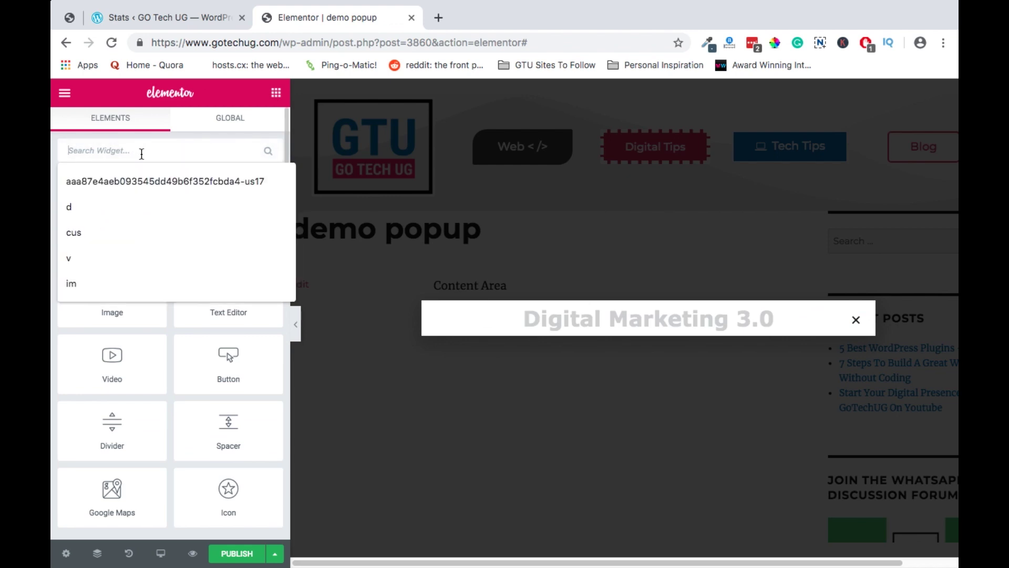
type("vid")
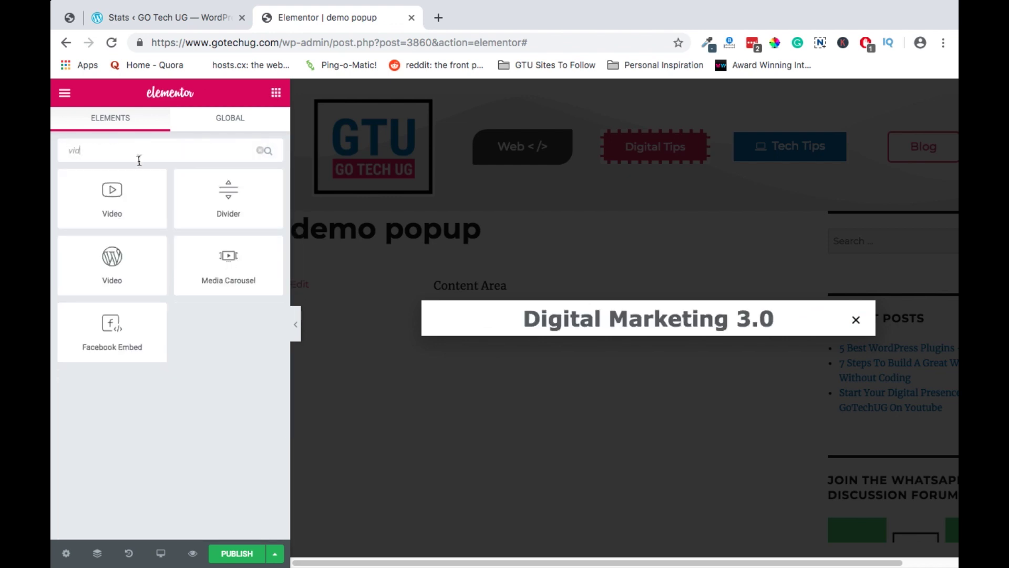
left_click_drag(110, 203, 599, 334)
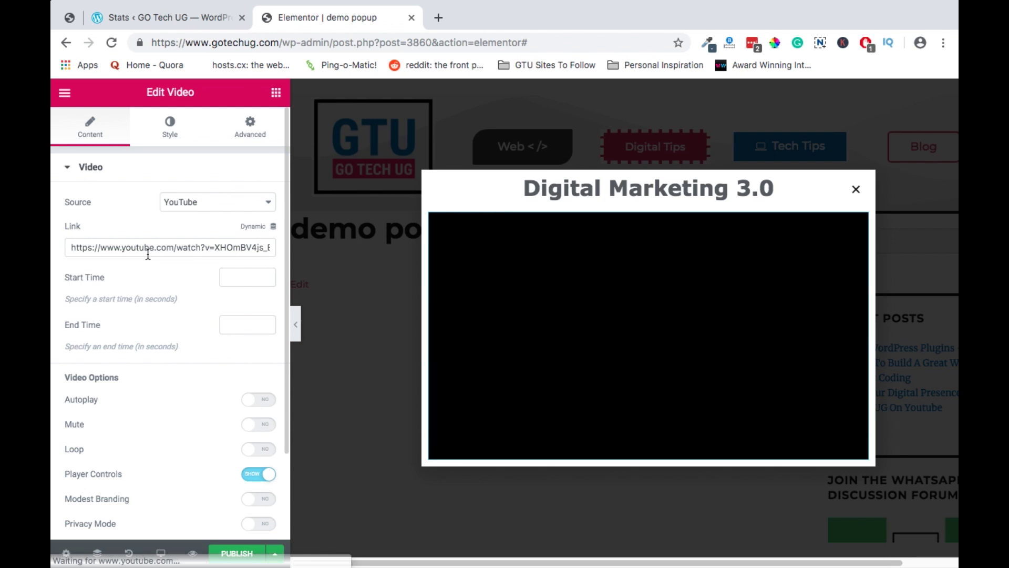
left_click(148, 250)
triple_click(148, 249)
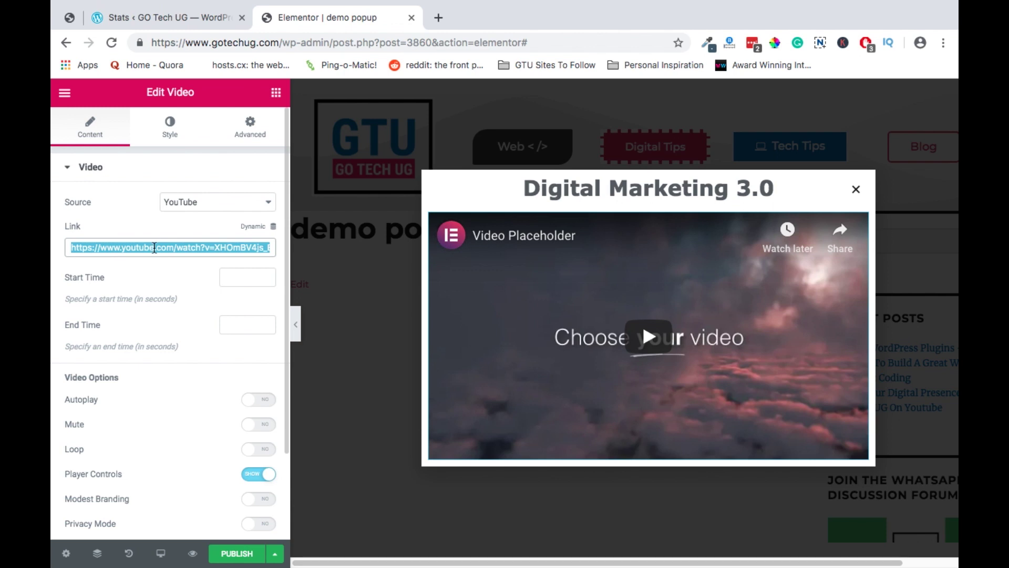
left_click(226, 203)
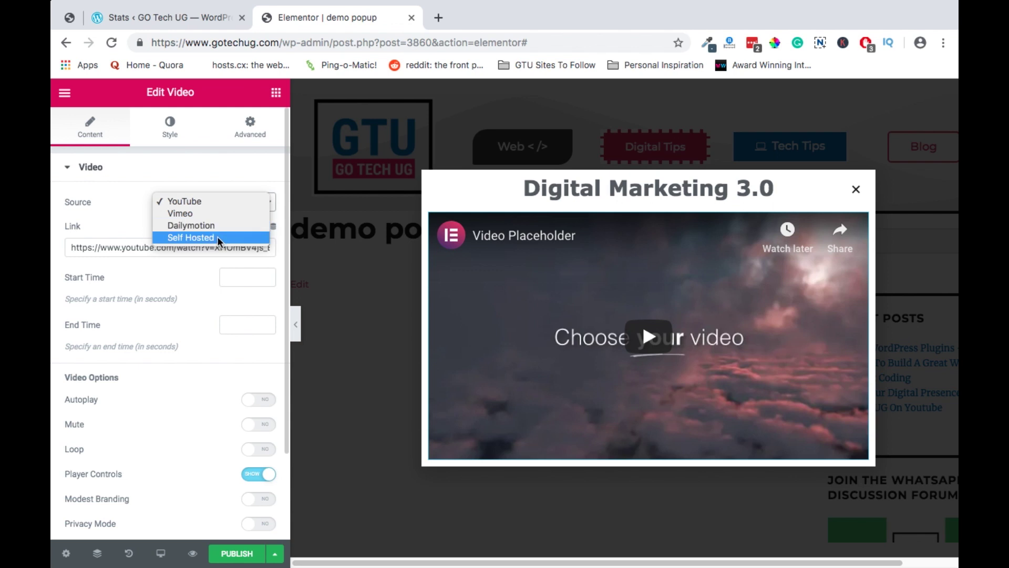
left_click(126, 224)
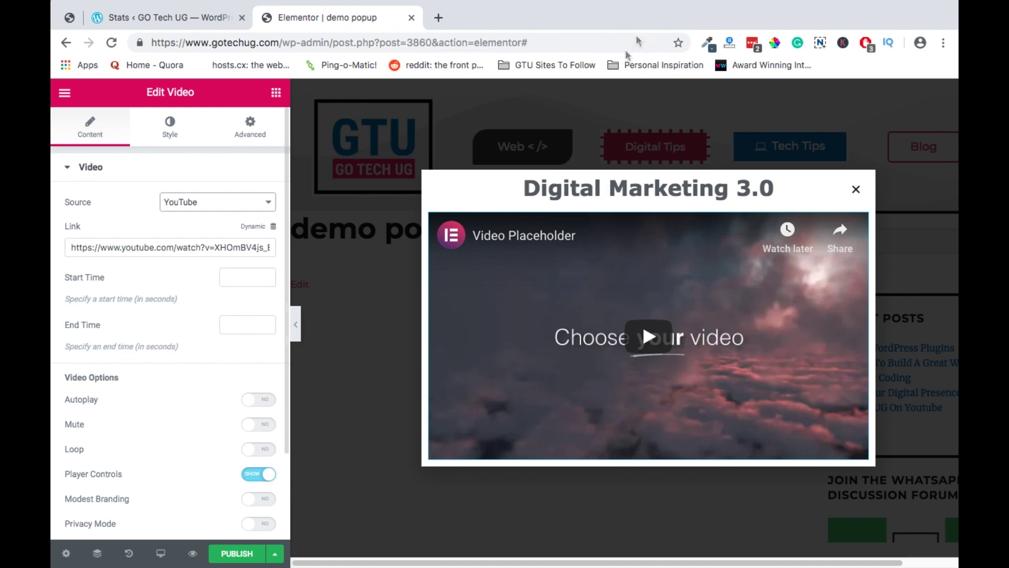
In a new tab, go to YouTube and search for gotechug.
left_click(439, 17)
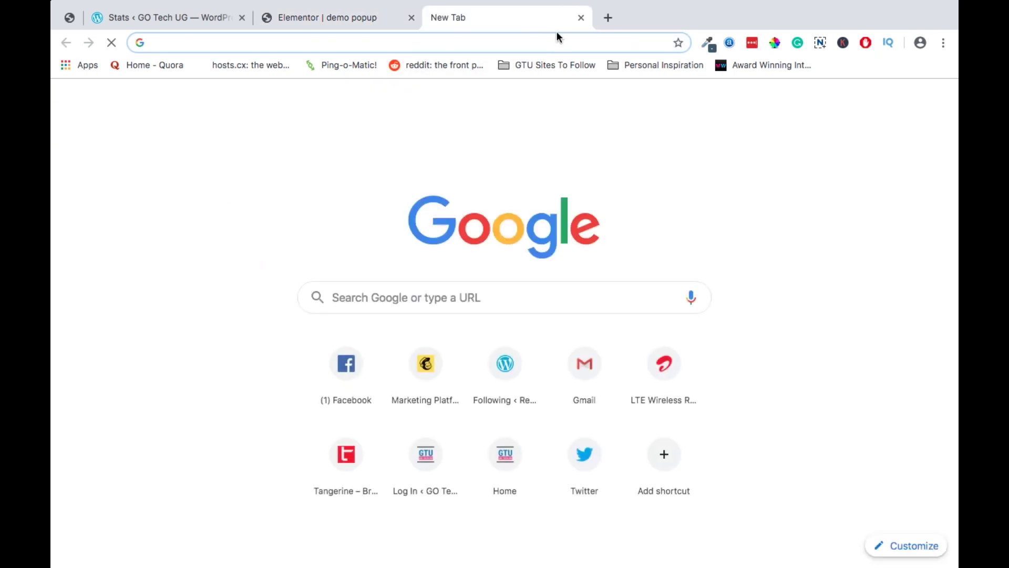
type("youtube.com")
key("Return")
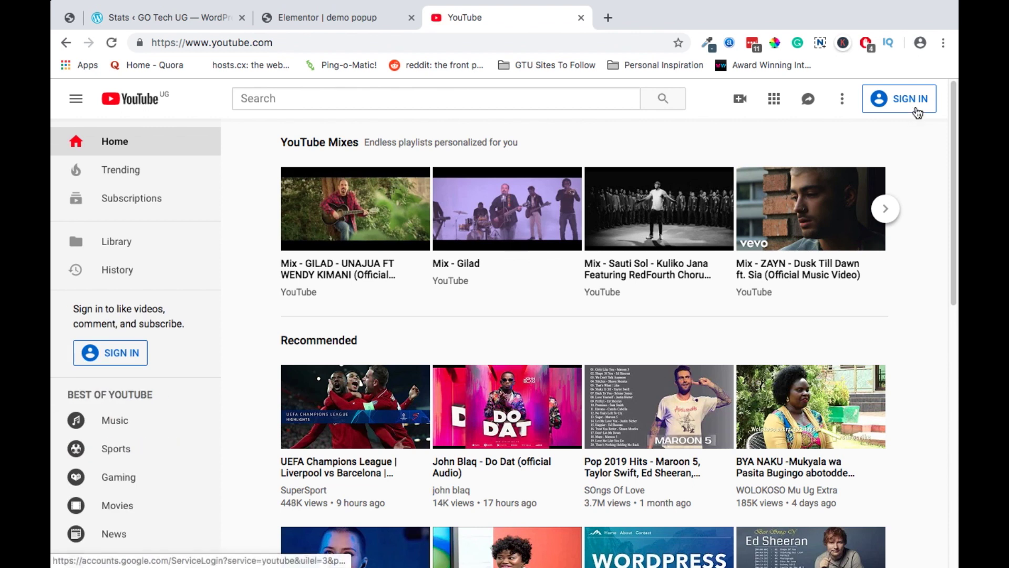
left_click(423, 100)
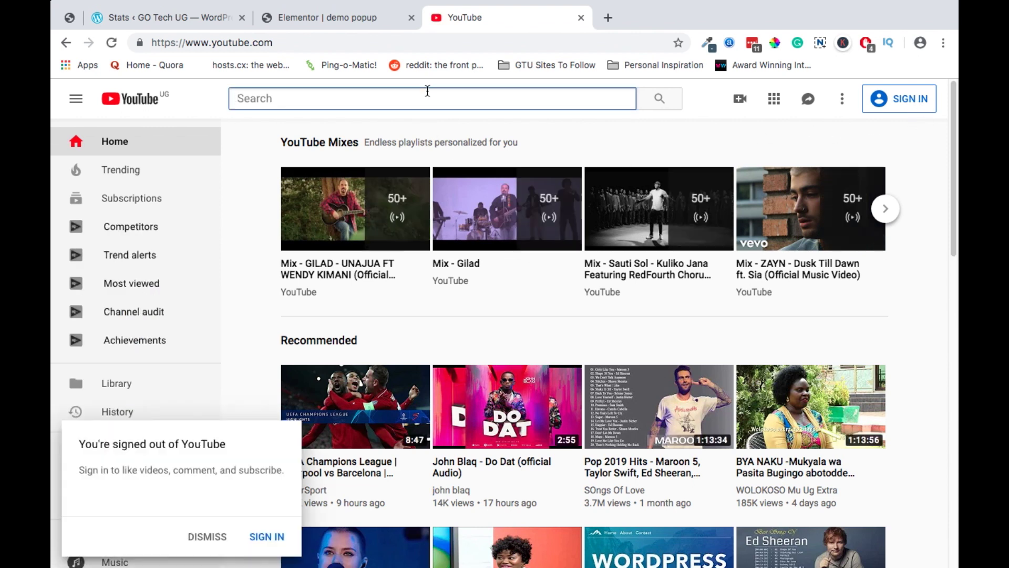
type("gotechug")
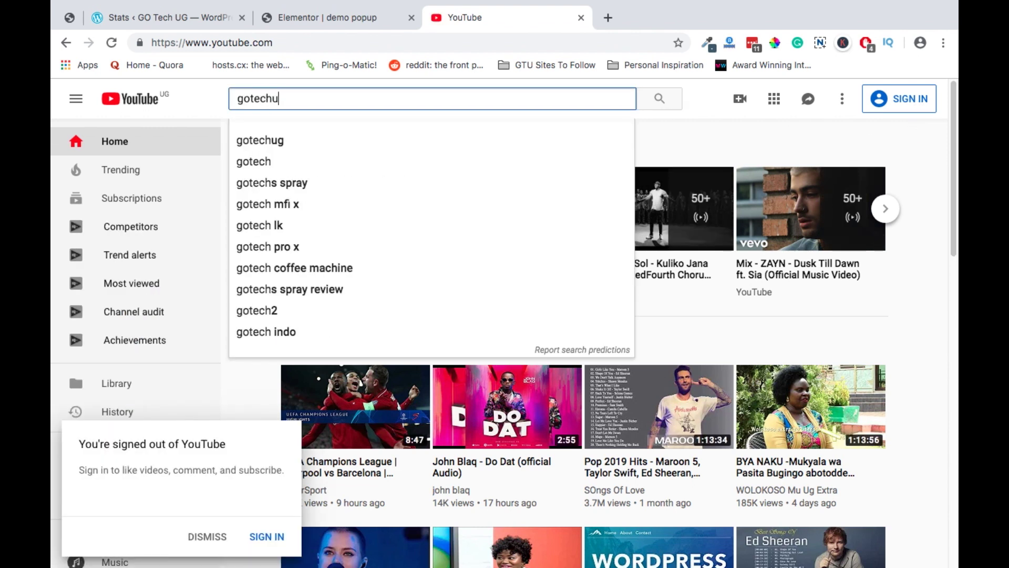
key("Return")
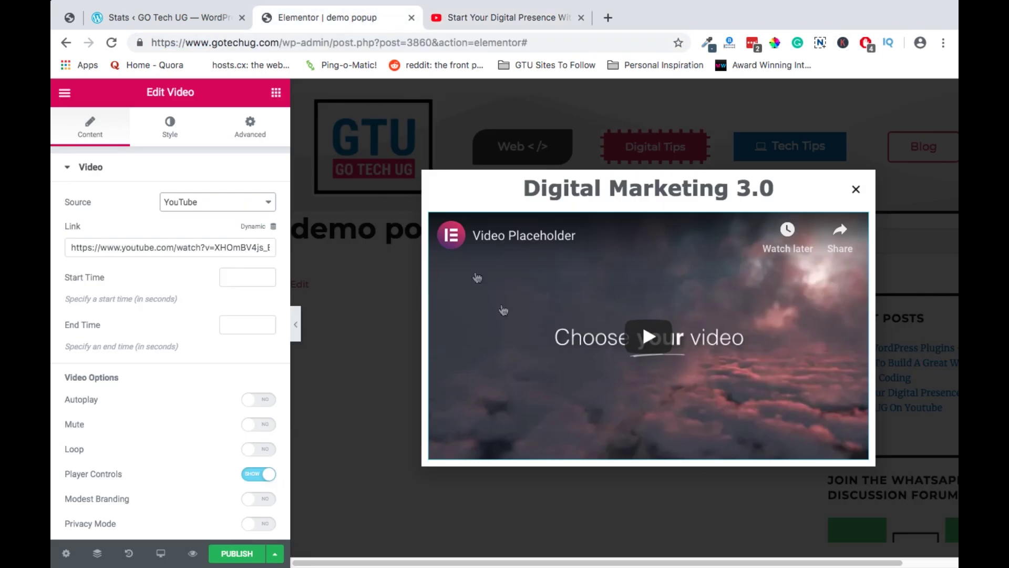
Replace the video link with the 'Start Your Digital Presence With GoTechUG' YouTube URL.
triple_click(229, 248)
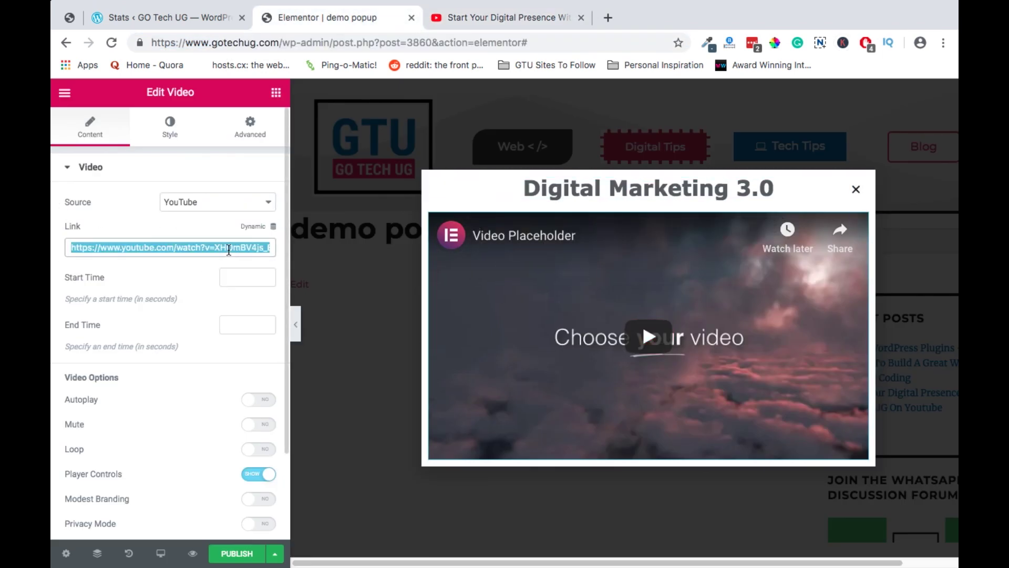
key("BackSpace")
type("https://www.youtube.com/watch?v=qMxy60escDY")
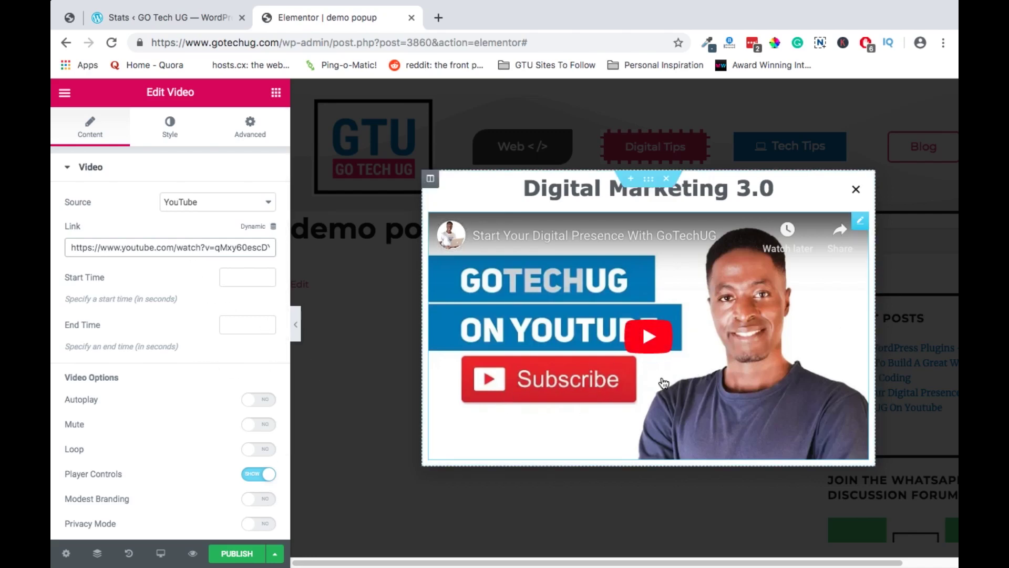
scroll(601, 389, "down", 1)
scroll(587, 393, "up", 1)
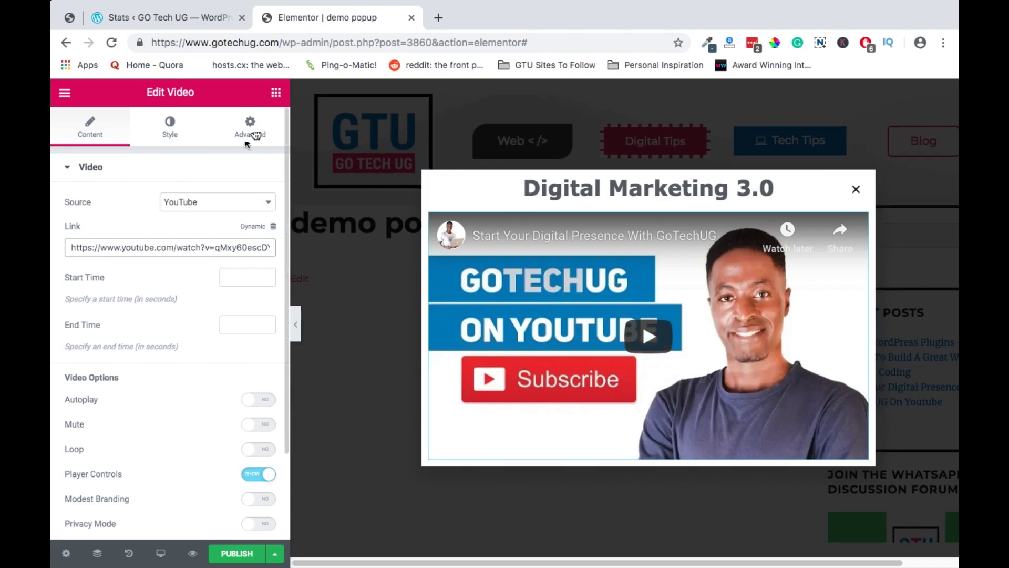
Add a Button widget below the video and change its text to 'Click To Join'.
left_click(276, 93)
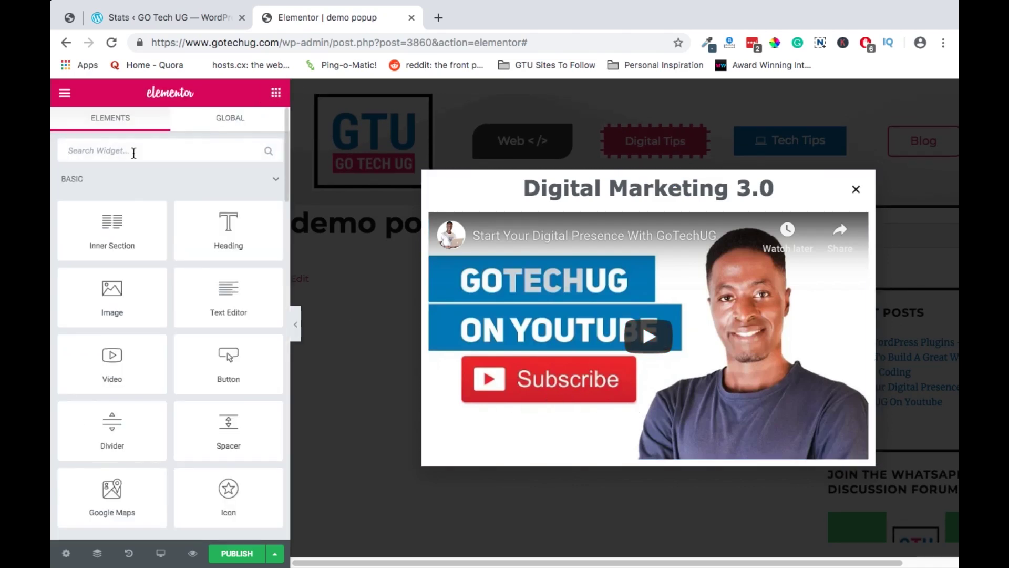
left_click(134, 152)
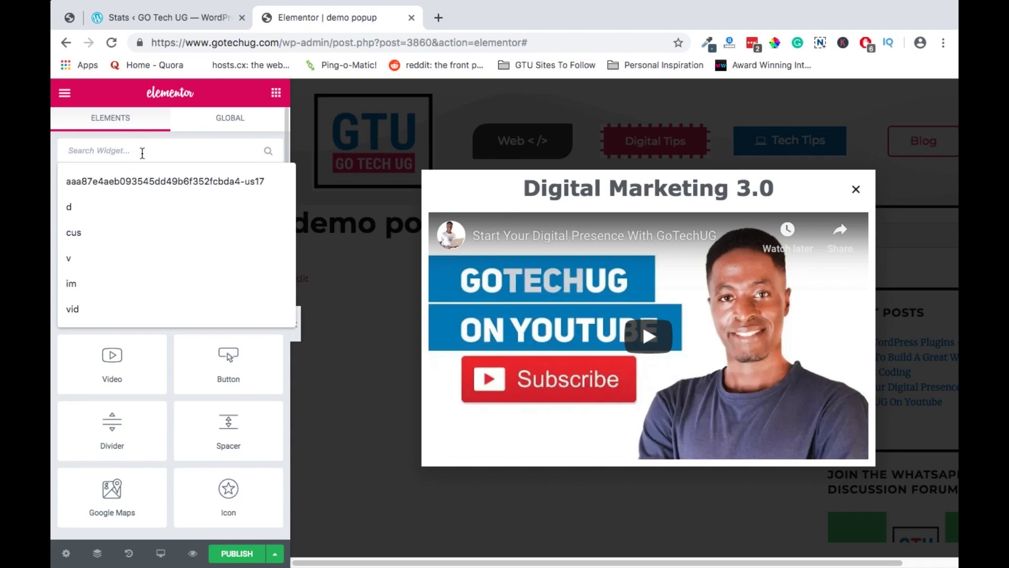
left_click(64, 388)
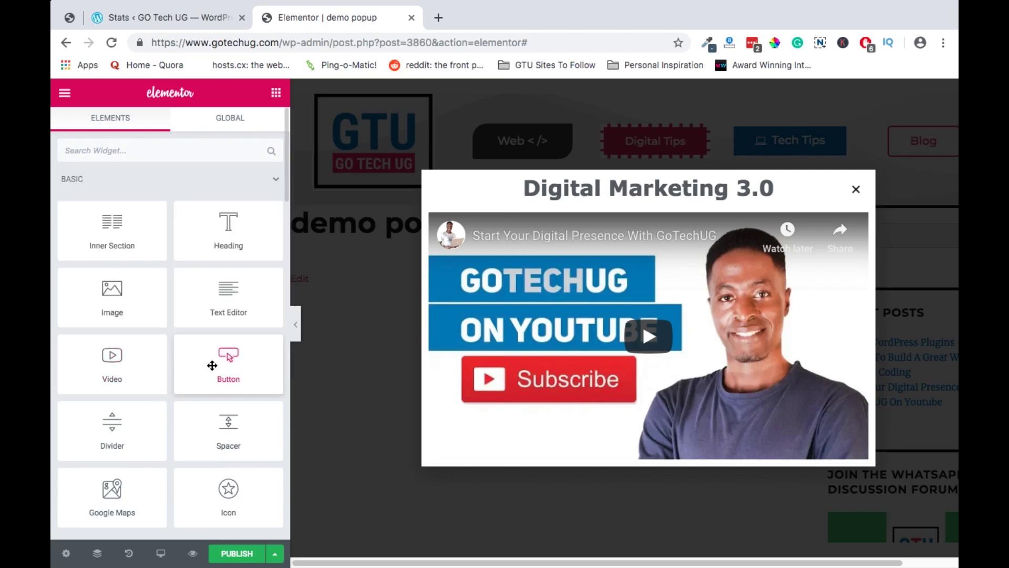
left_click_drag(228, 371, 714, 445)
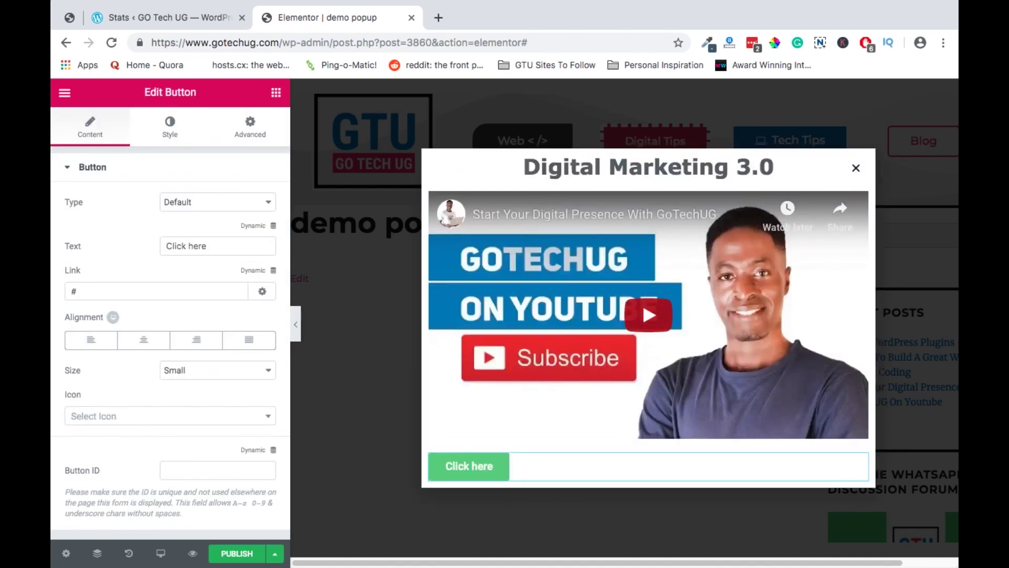
triple_click(197, 243)
key("Right")
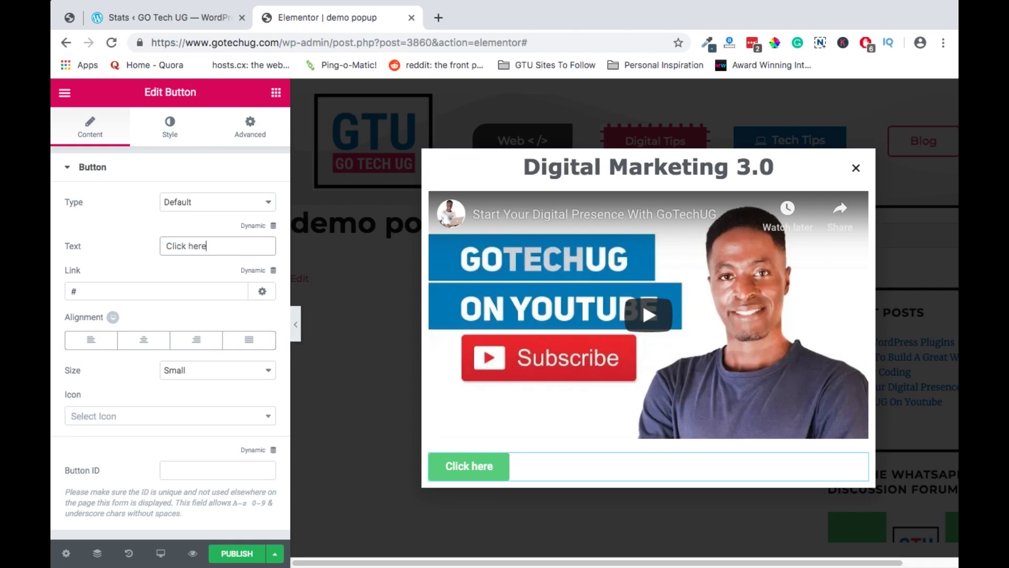
type("Jo")
type("To")
Center the Click To Join button's alignment beneath the video.
left_click(170, 123)
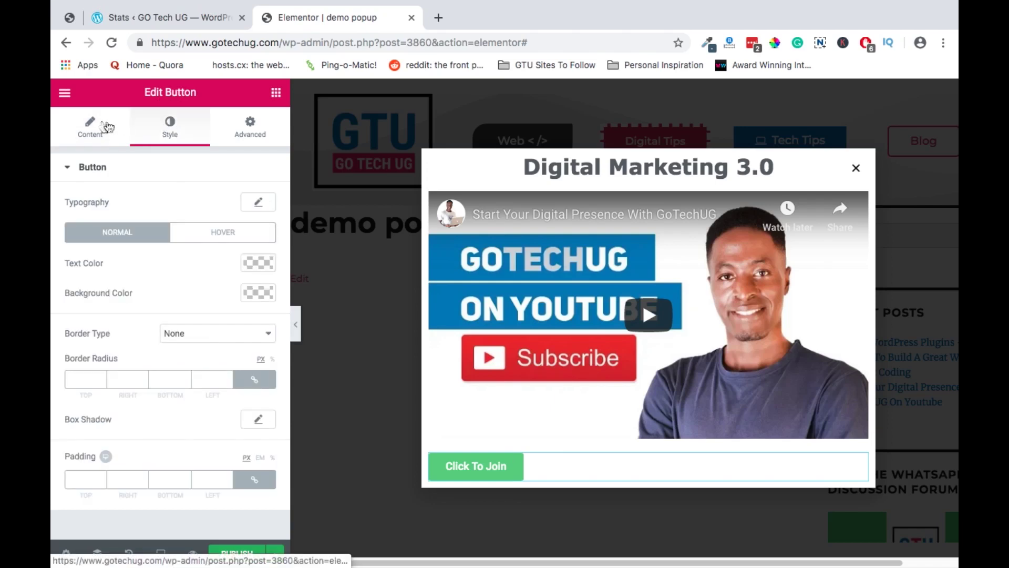
left_click(90, 125)
left_click(141, 341)
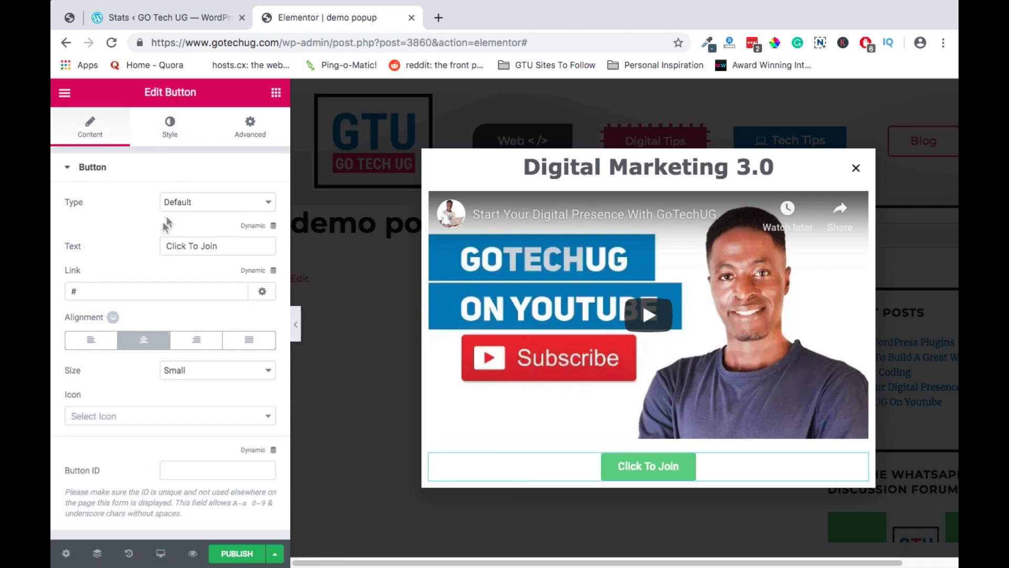
Give the Click To Join button a red #ff0000 background colour.
left_click(170, 129)
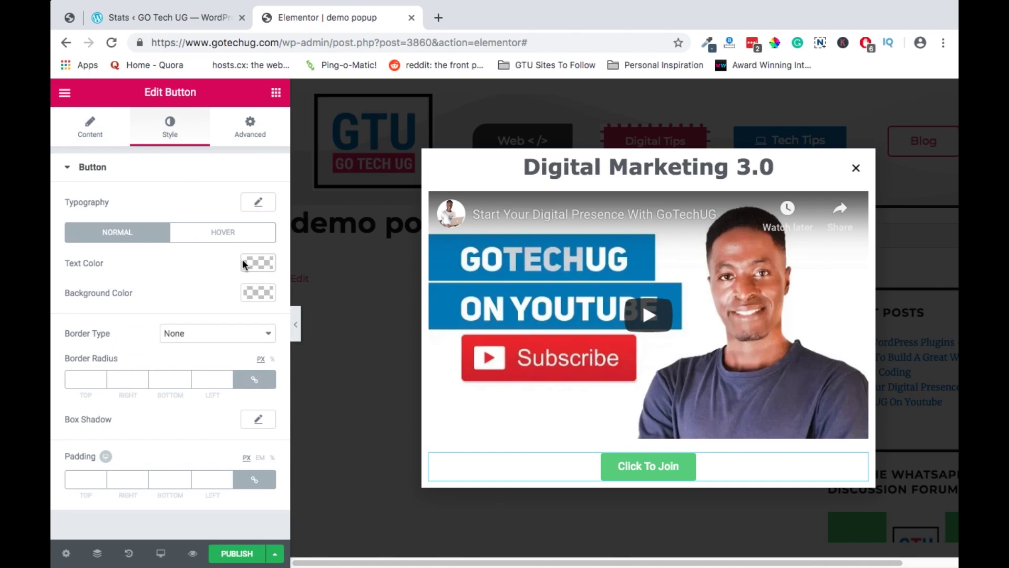
left_click(258, 299)
left_click(185, 369)
left_click_drag(190, 368, 231, 312)
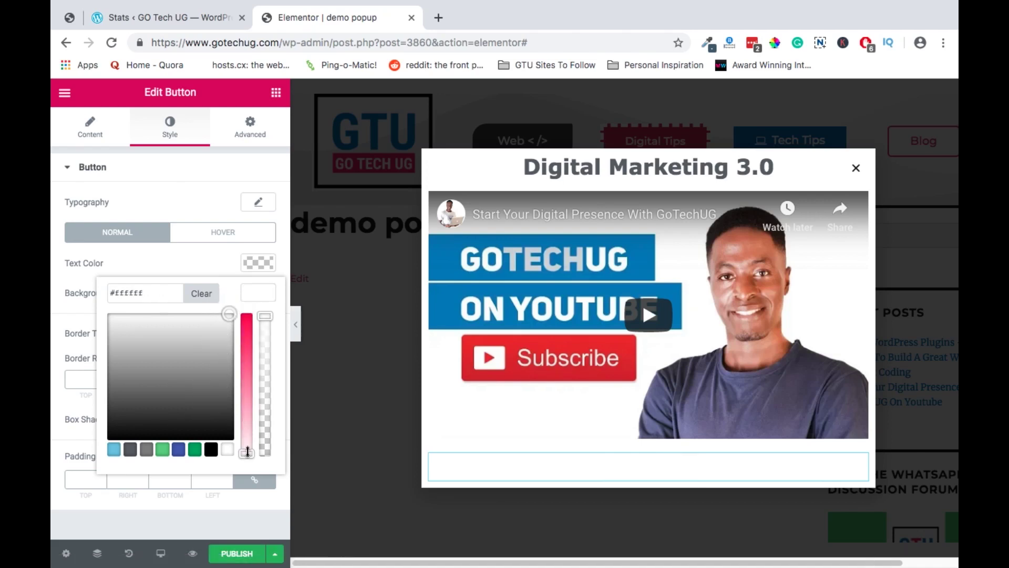
left_click_drag(248, 452, 97, 314)
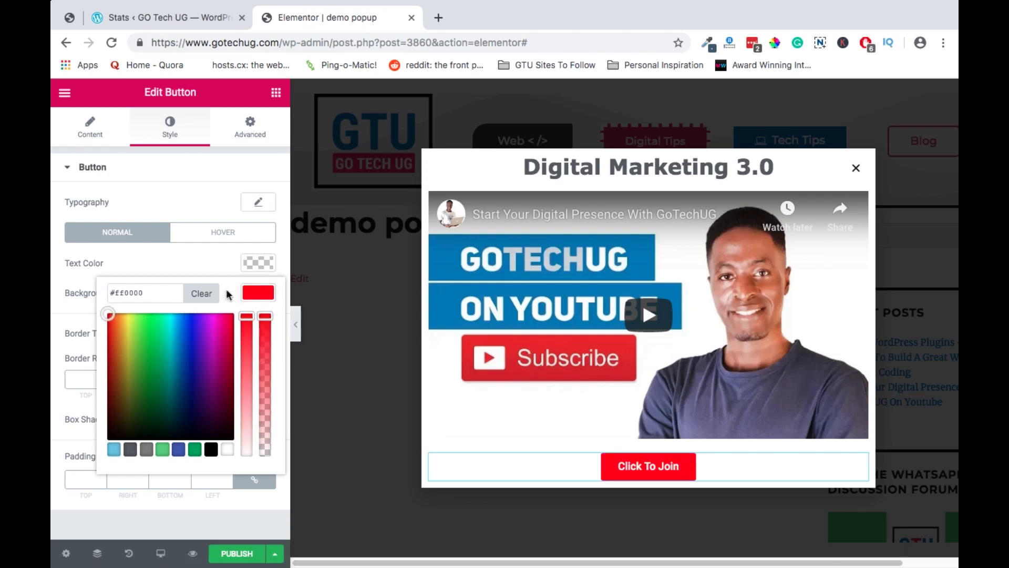
left_click(213, 272)
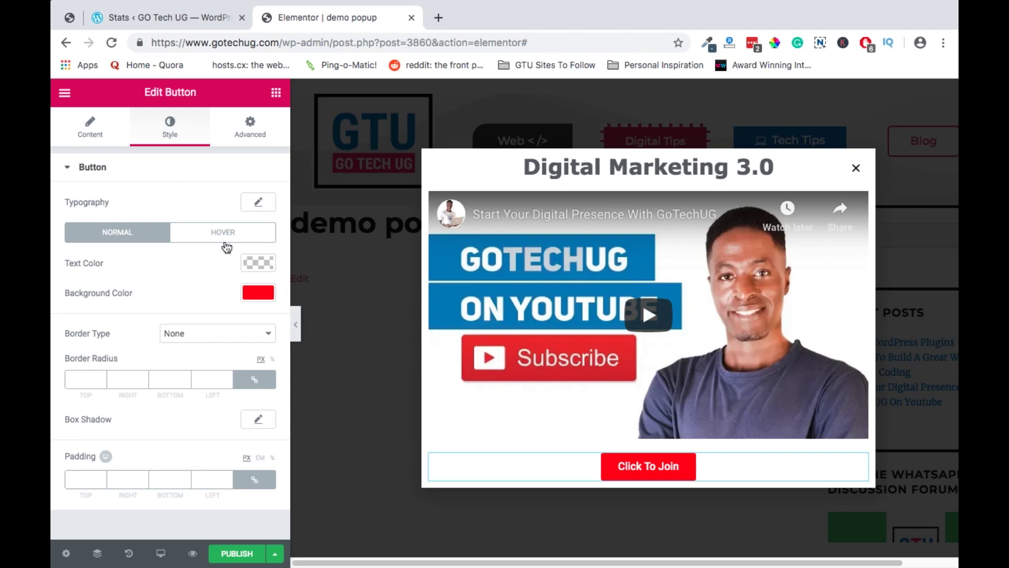
Set the button's hover background colour to black #000000.
left_click(212, 232)
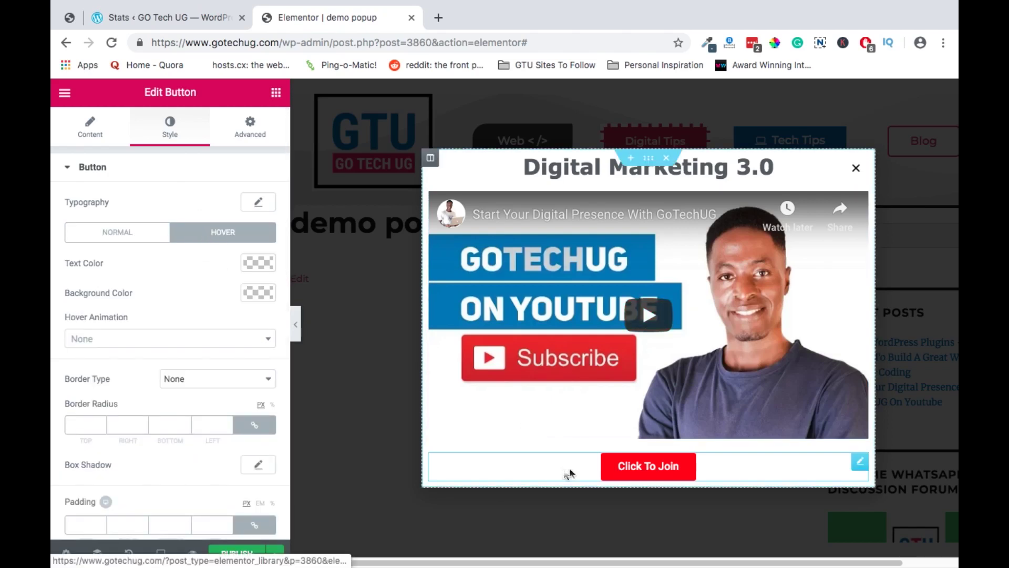
left_click(251, 294)
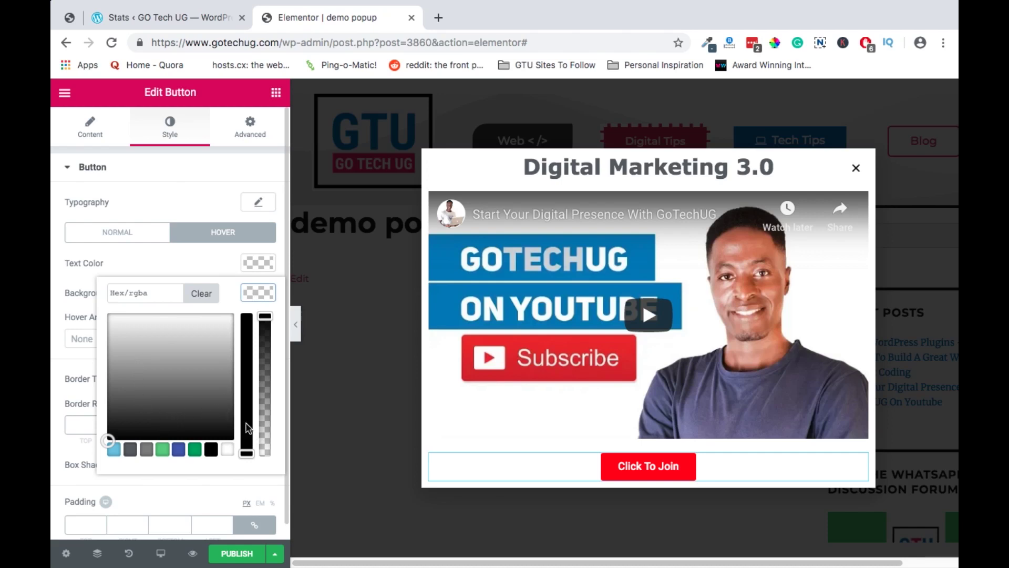
left_click_drag(247, 333, 247, 315)
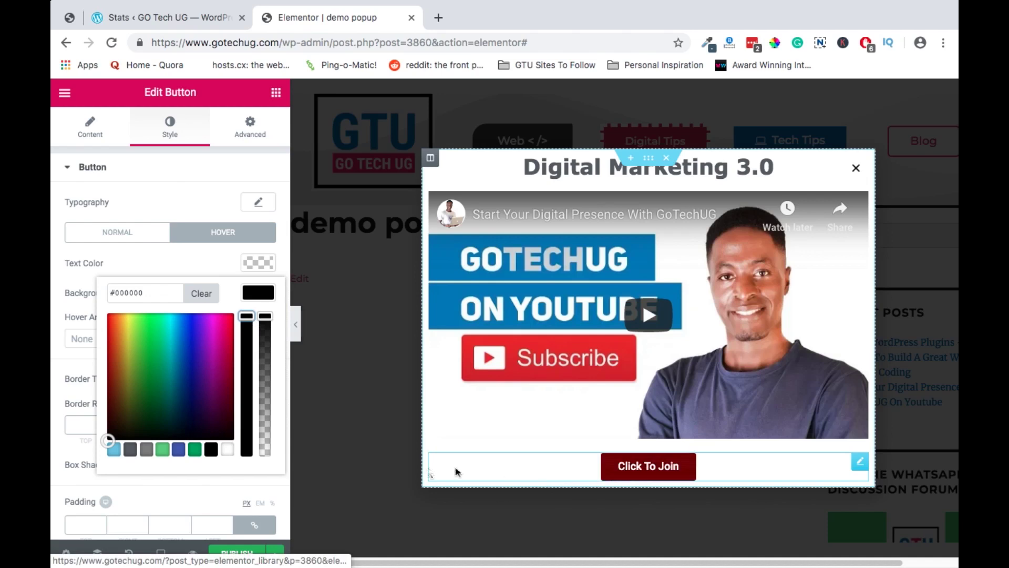
left_click(187, 214)
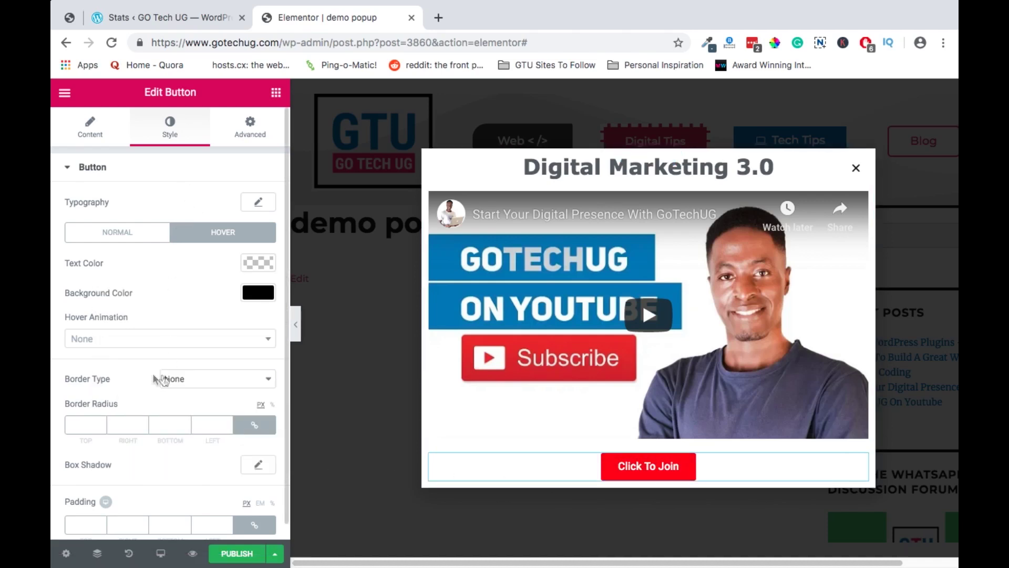
Check the button's Advanced Motion Effects settings, then collapse them.
scroll(200, 411, "down", 1)
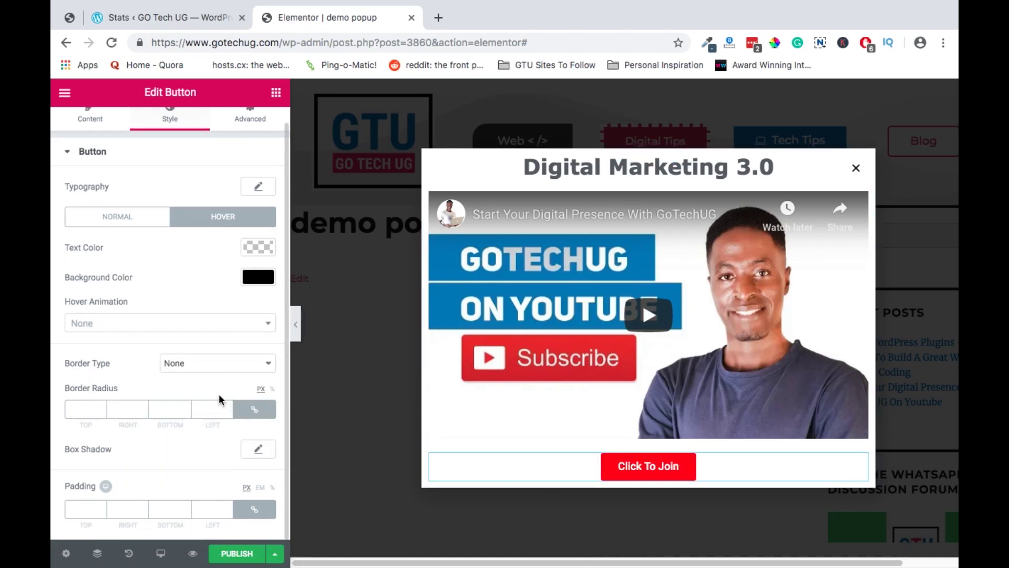
scroll(200, 426, "down", 7)
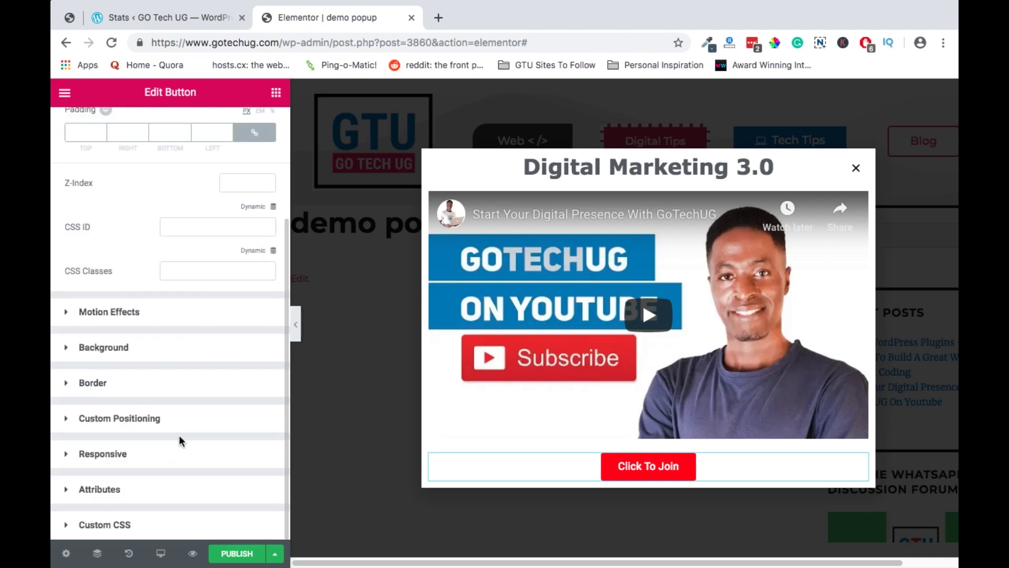
left_click(170, 326)
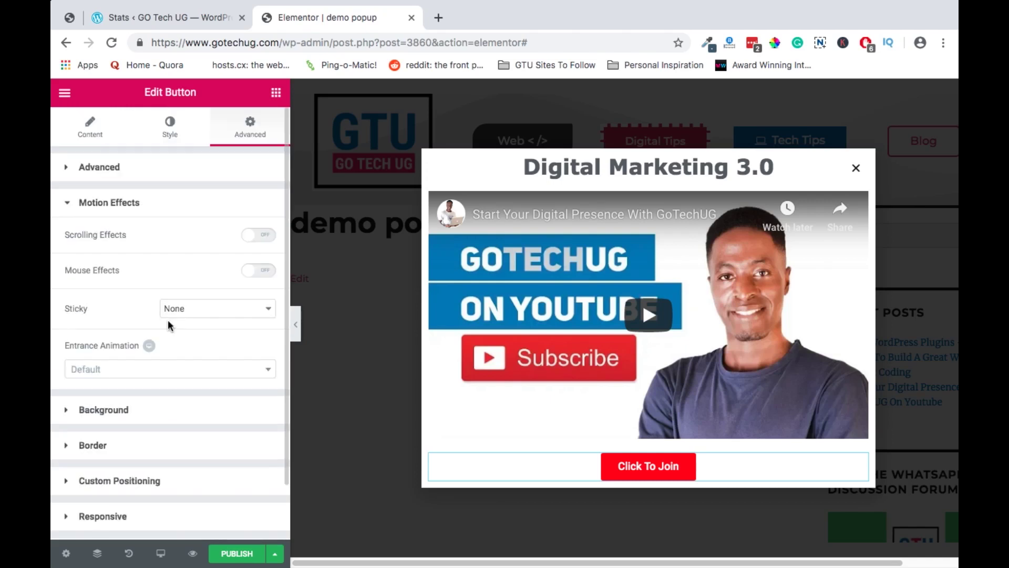
left_click(131, 205)
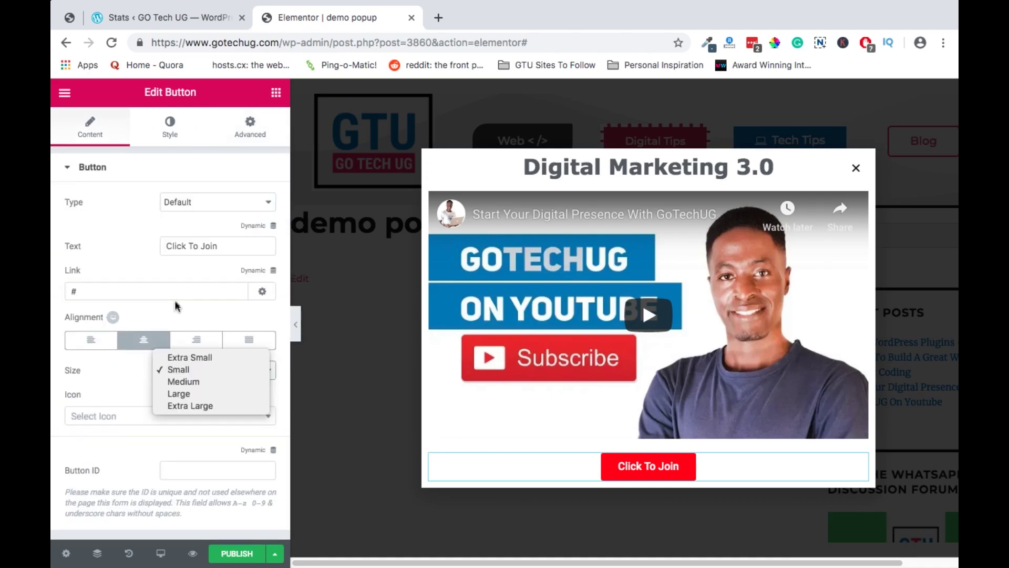
Change the button size from Small to Medium after trying Large, then select the popup section.
left_click(136, 243)
left_click(210, 372)
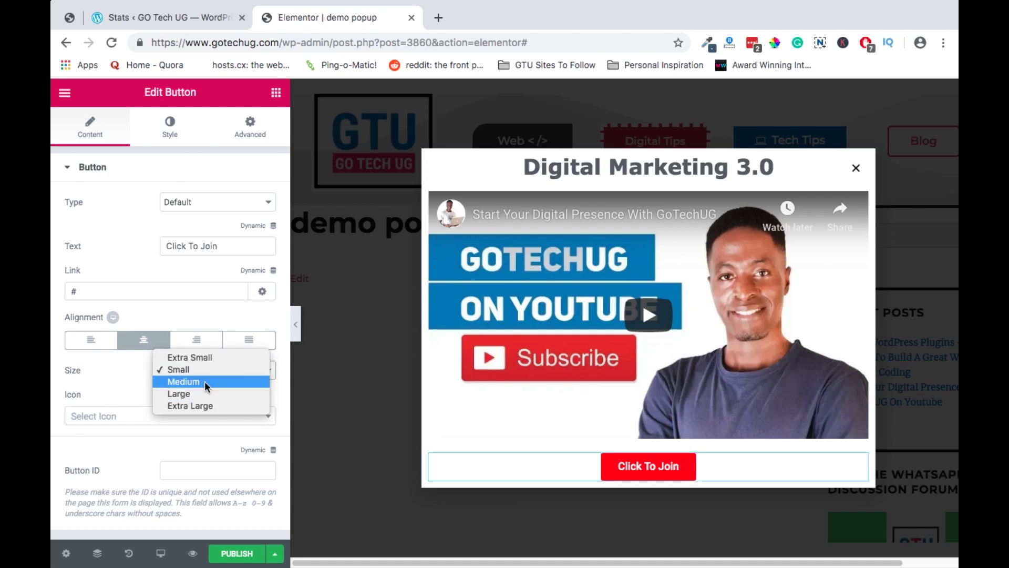
left_click(207, 382)
left_click(206, 374)
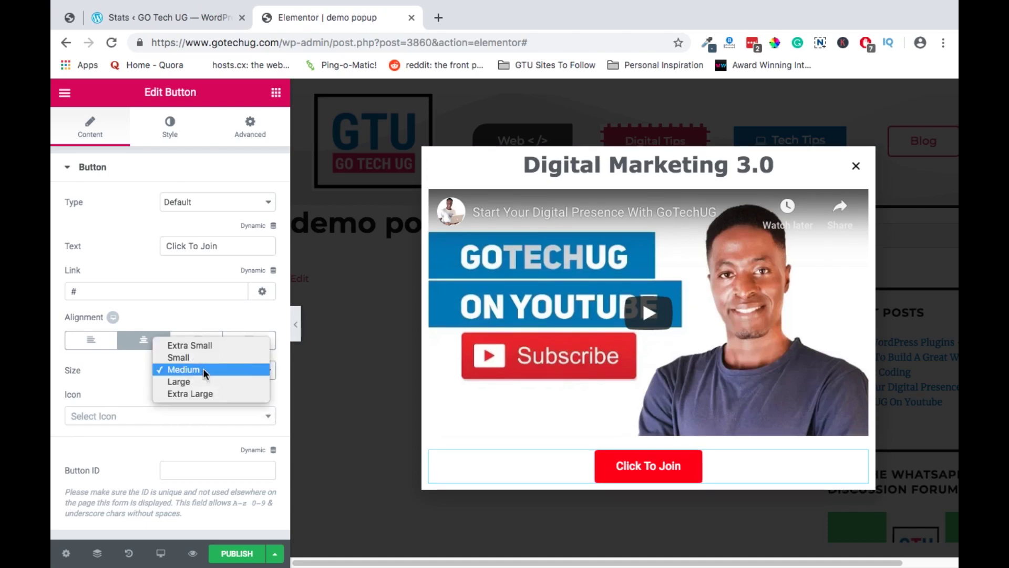
left_click(200, 381)
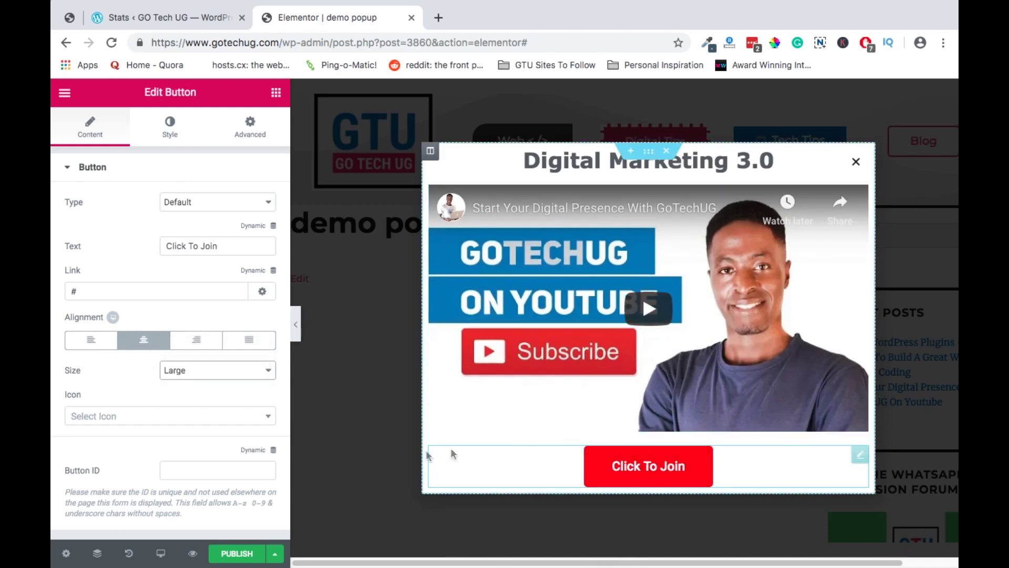
left_click(188, 364)
left_click(189, 357)
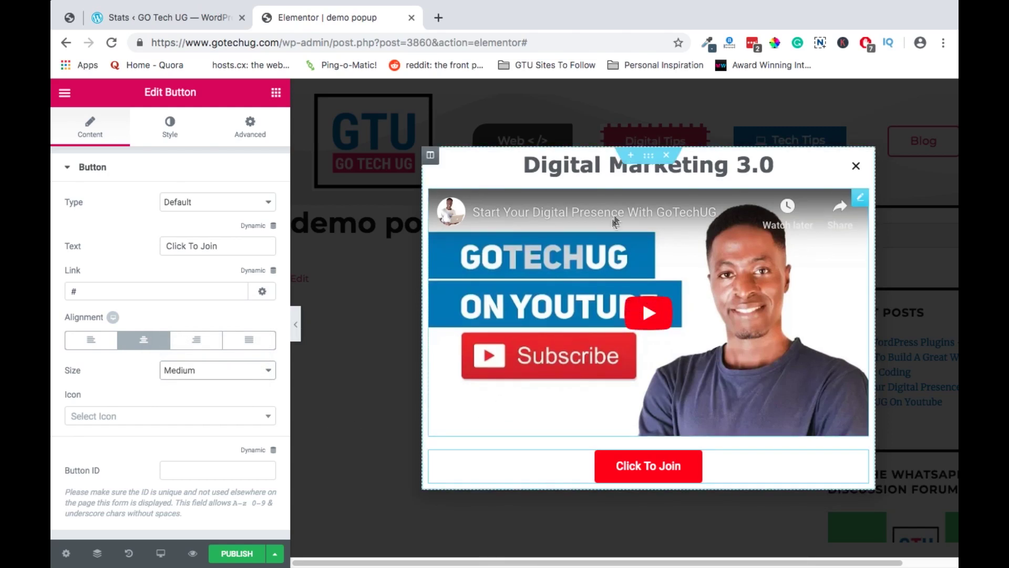
left_click(650, 157)
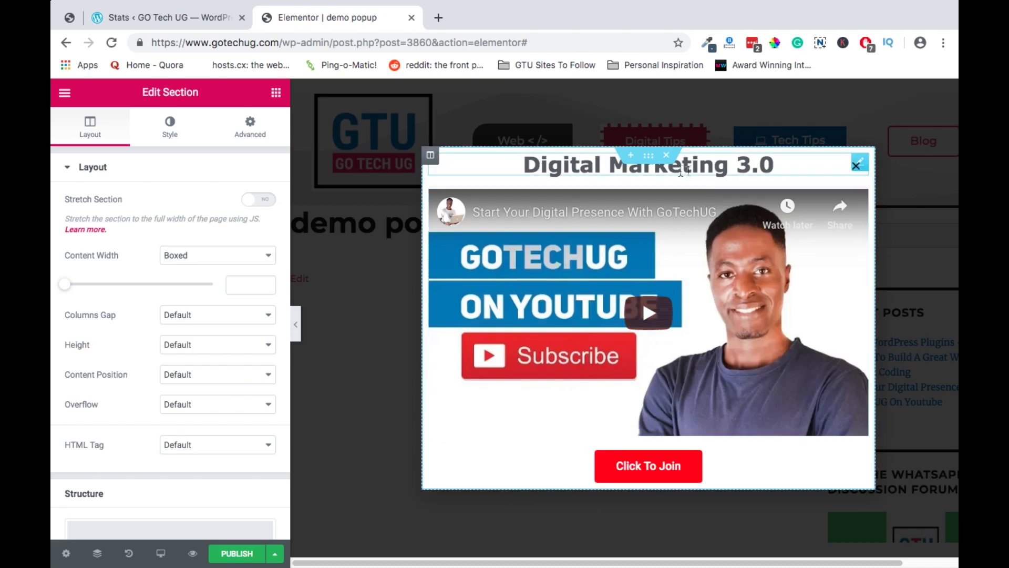
Give the popup section a classic, very light grey background colour.
left_click(170, 130)
left_click(179, 233)
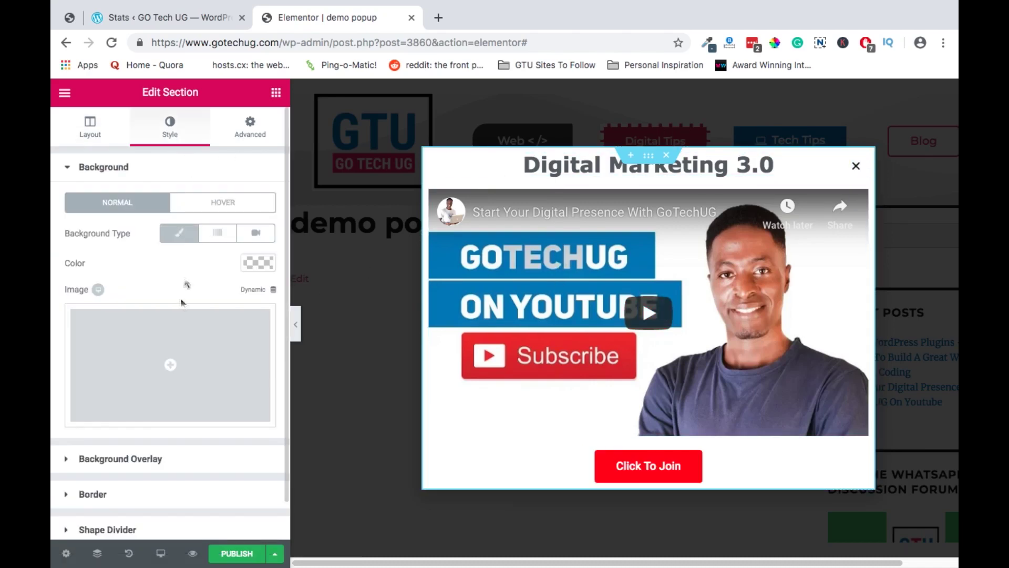
left_click(257, 269)
left_click(136, 330)
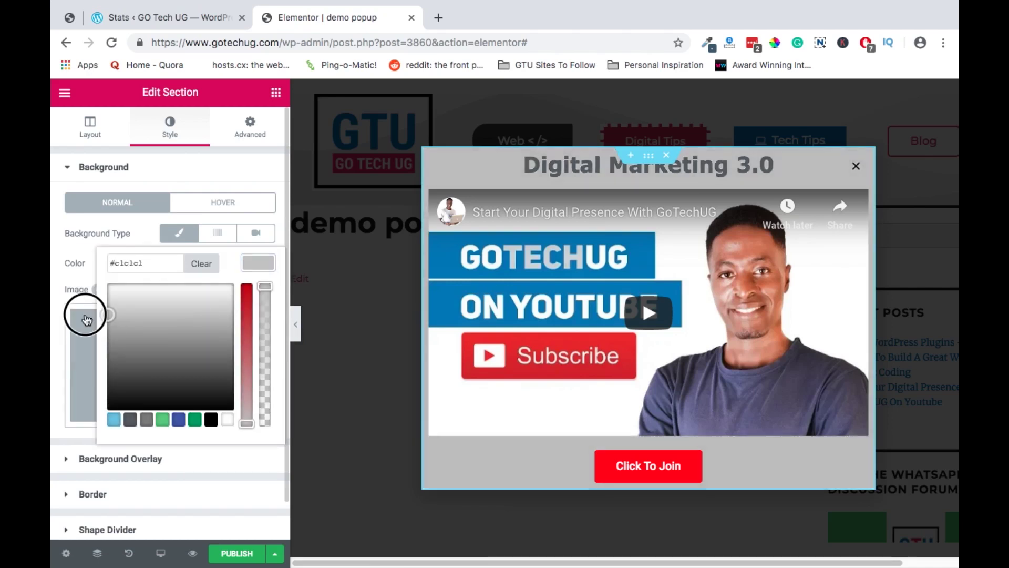
left_click_drag(126, 331, 140, 286)
left_click(654, 161)
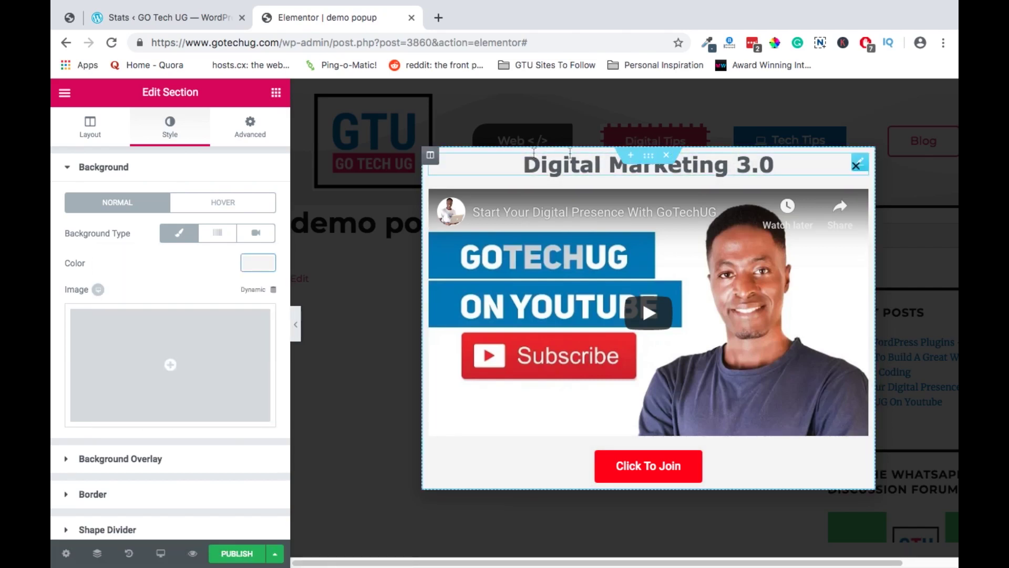
left_click(249, 128)
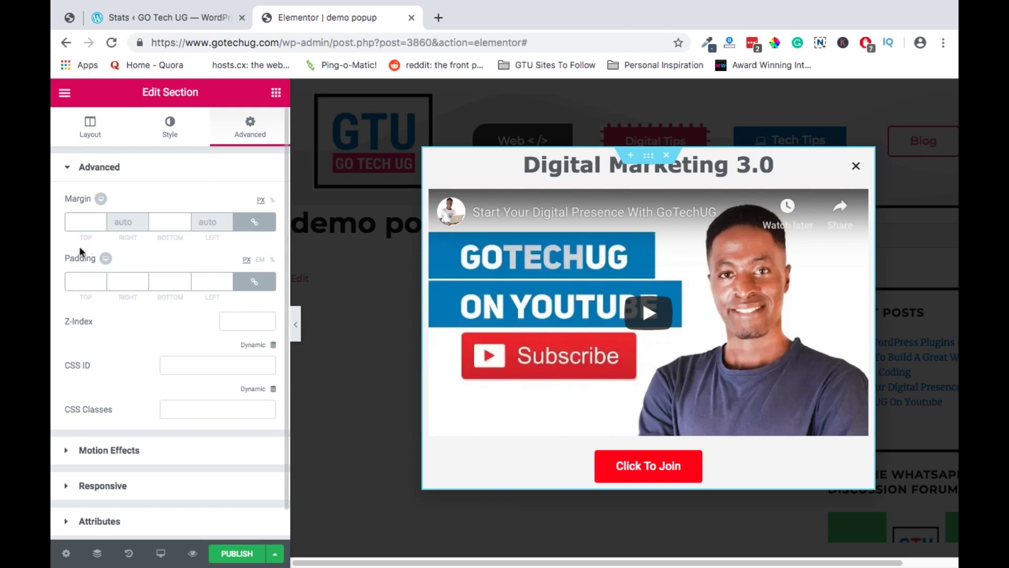
Unlink the section padding and set top 30, bottom 20, left and right 0.
left_click(254, 281)
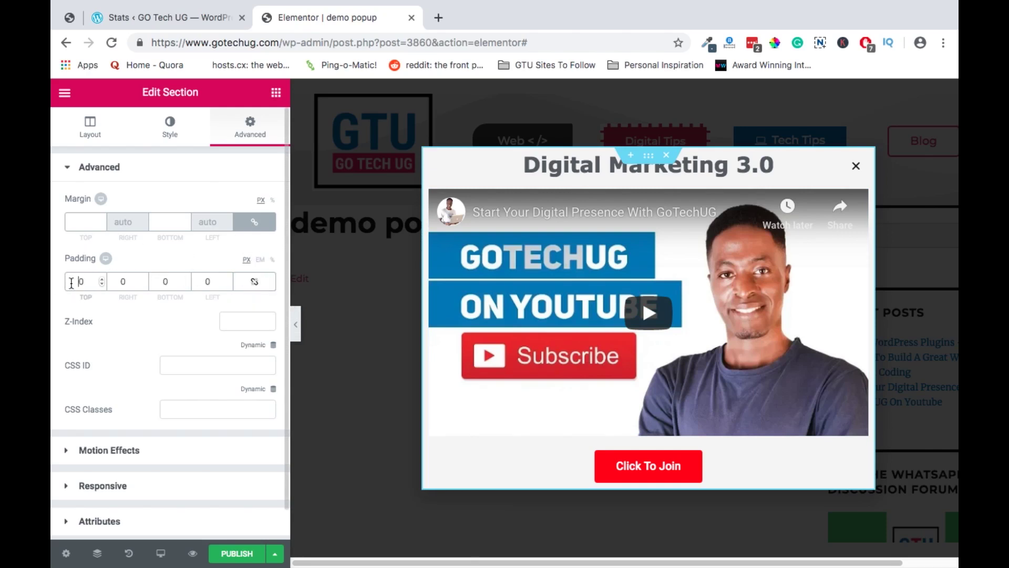
left_click(68, 274)
type("3")
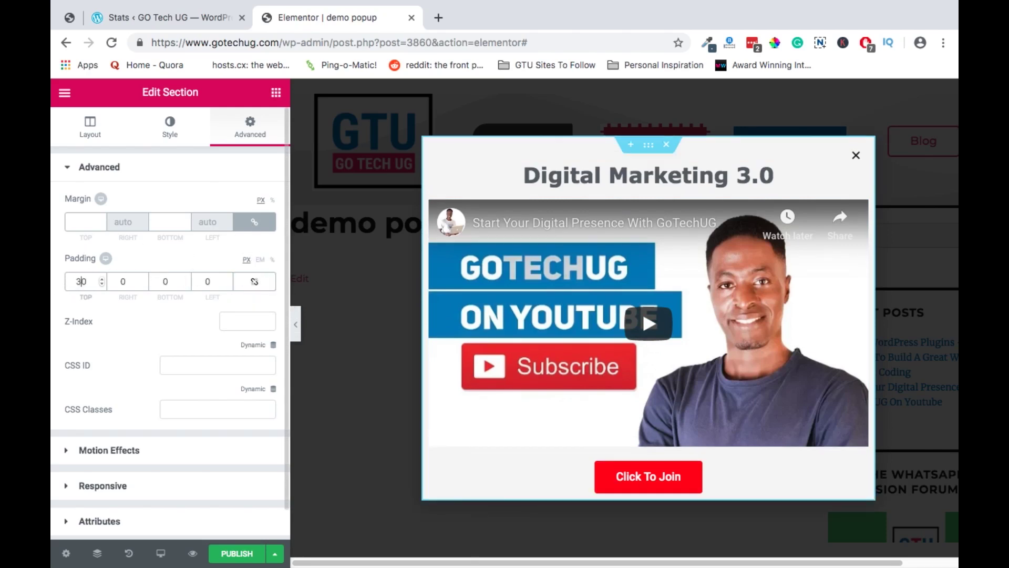
left_click(164, 284)
type("3")
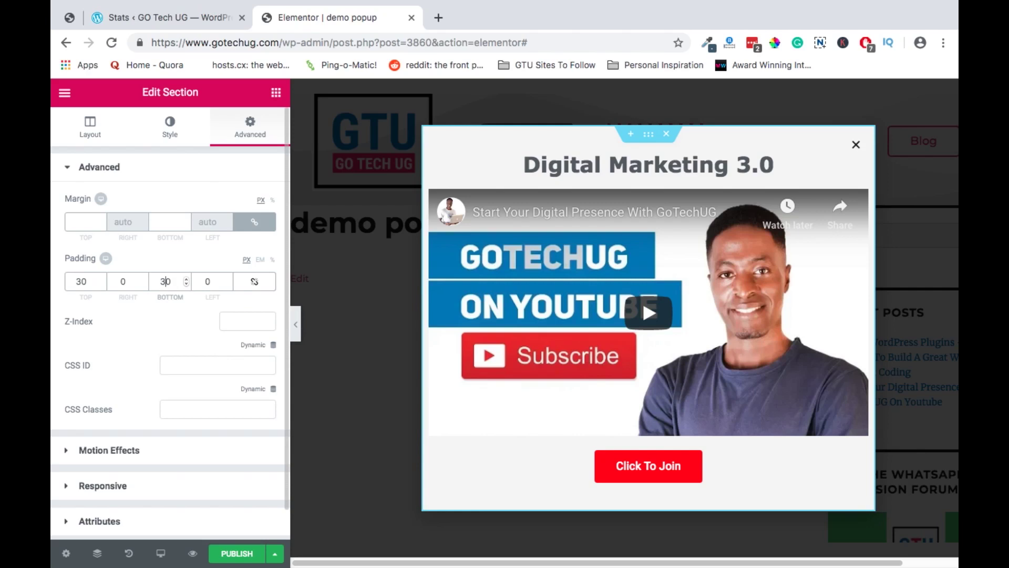
key("BackSpace")
type("2")
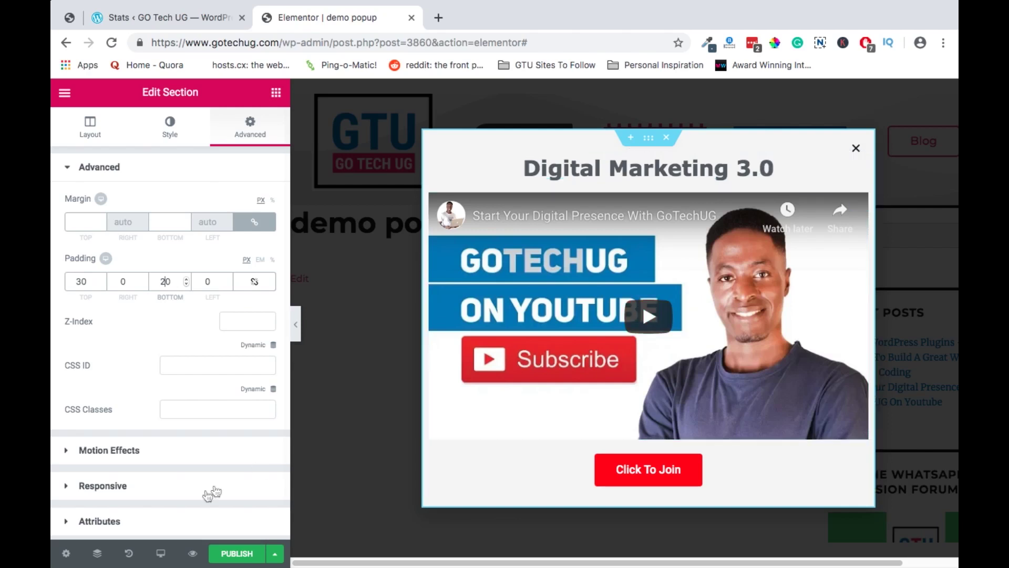
Add an Include / Entire Site display condition for the popup.
left_click(275, 557)
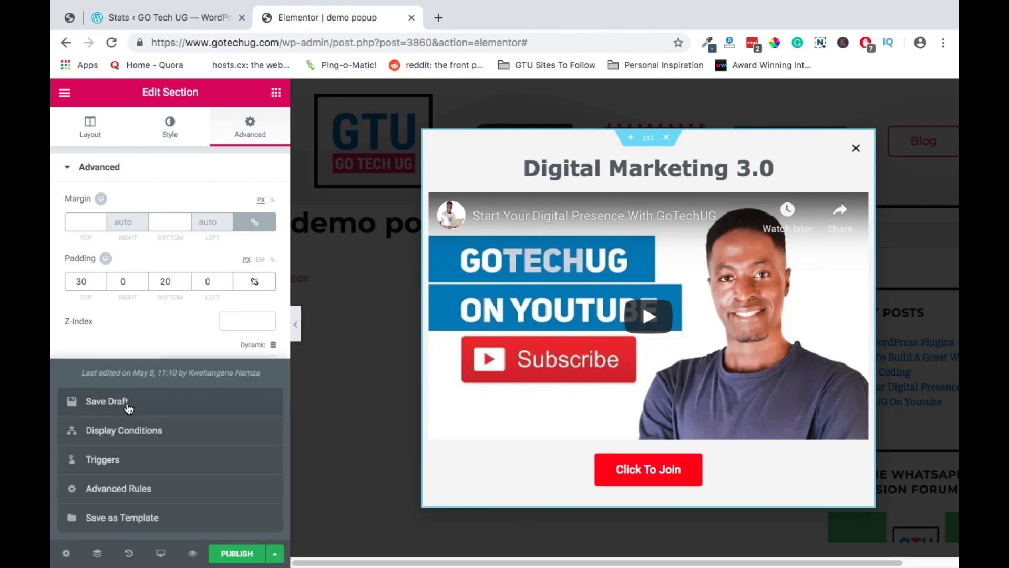
left_click(129, 435)
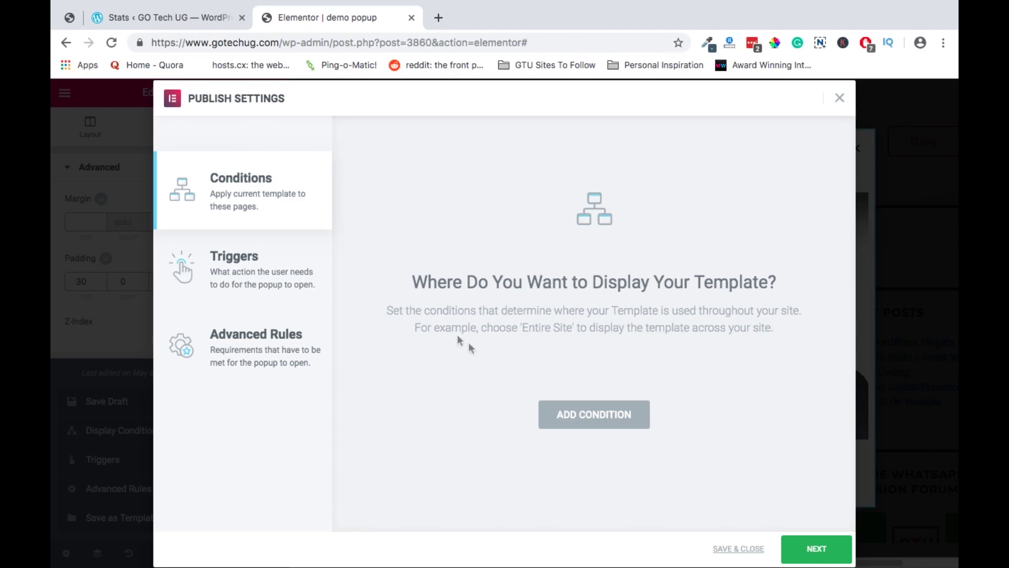
left_click(577, 424)
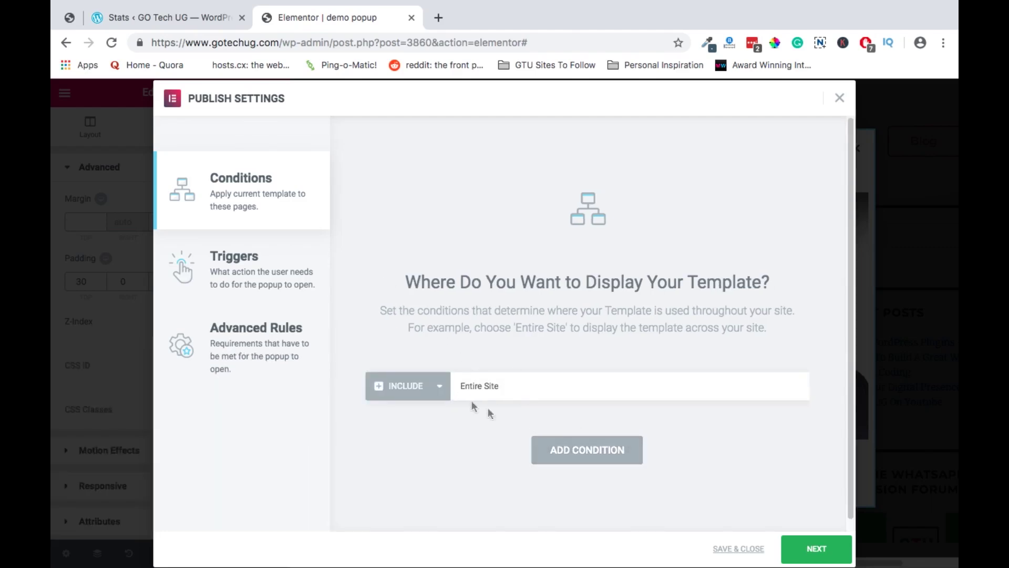
left_click(524, 386)
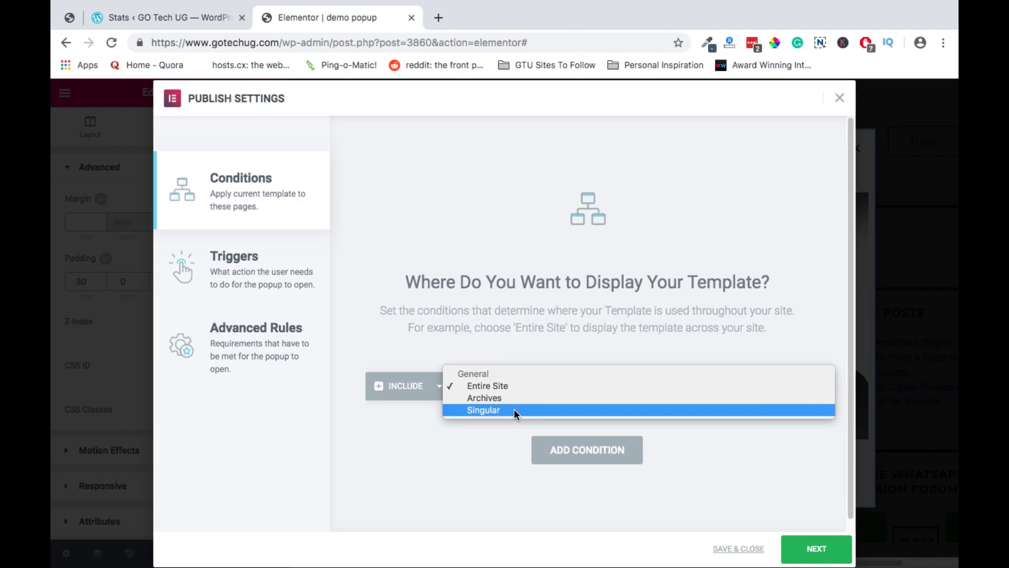
left_click(427, 436)
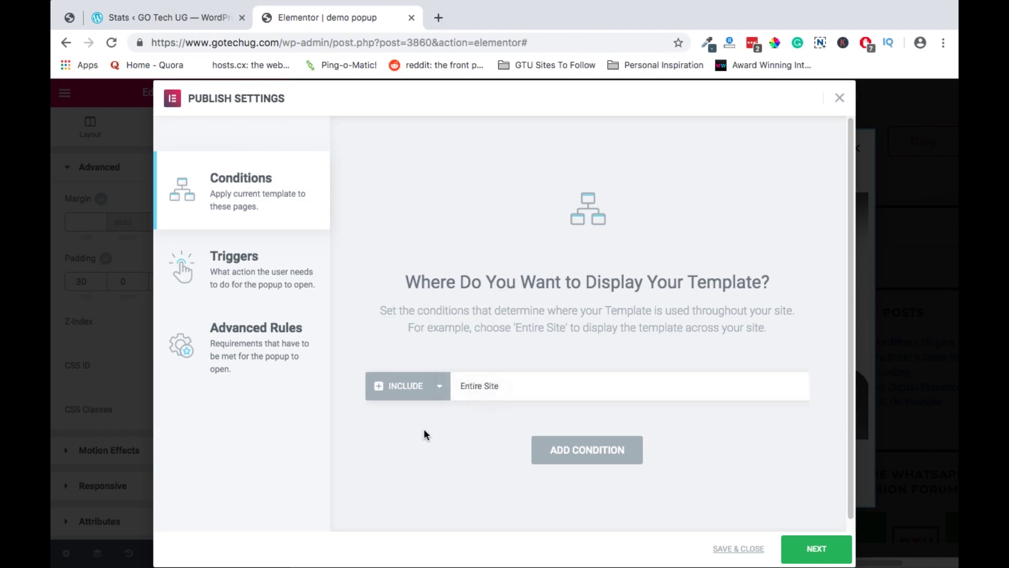
left_click(238, 273)
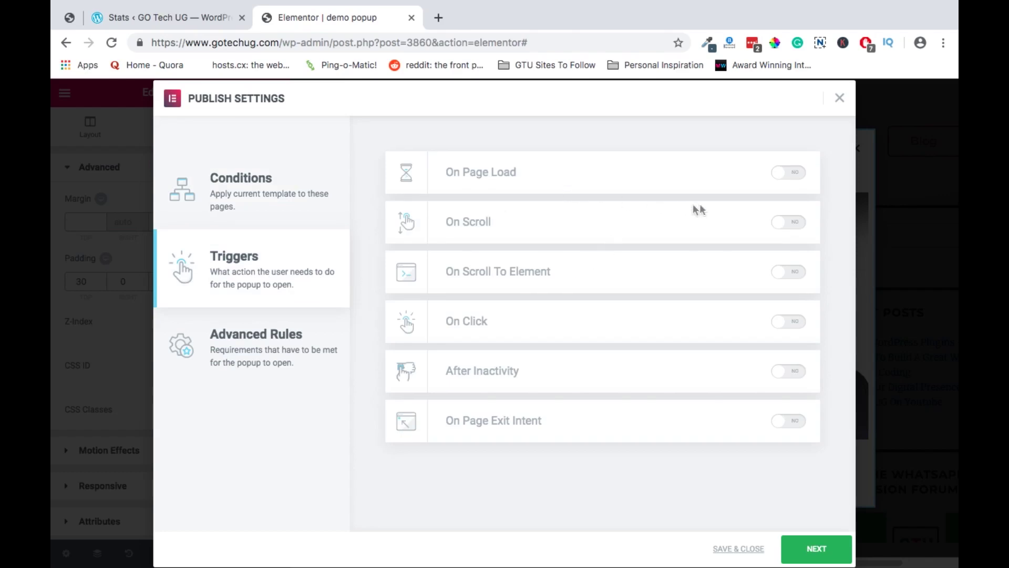
Enable only the After Inactivity trigger, with a 20-second delay.
left_click(800, 178)
left_click(801, 178)
left_click(785, 221)
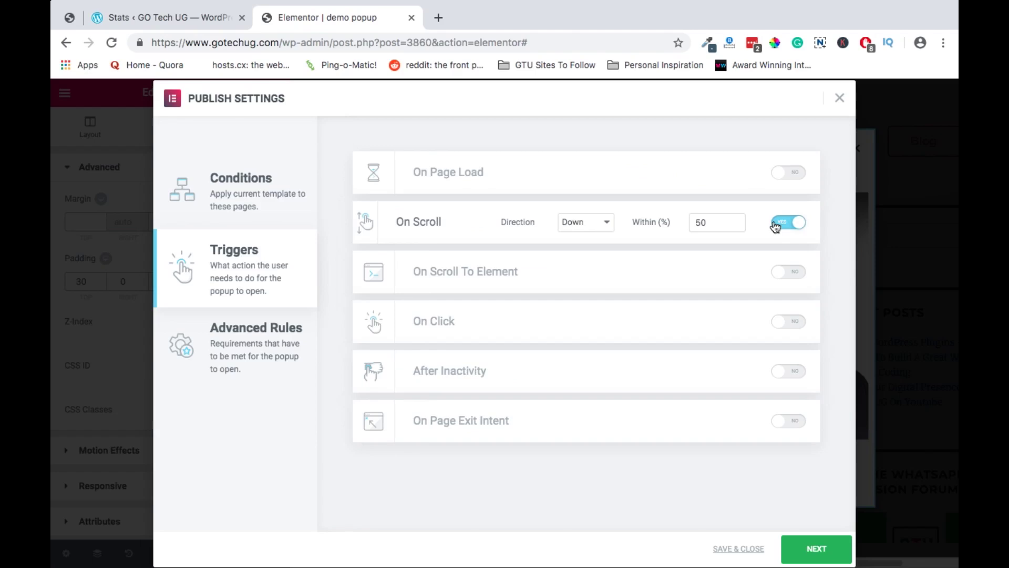
left_click(783, 221)
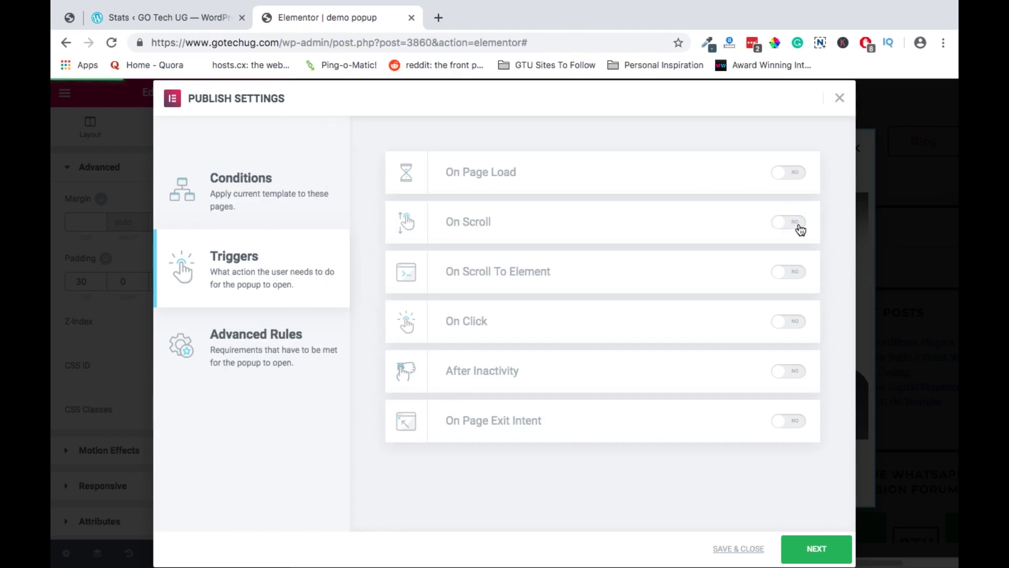
left_click(800, 229)
left_click(800, 228)
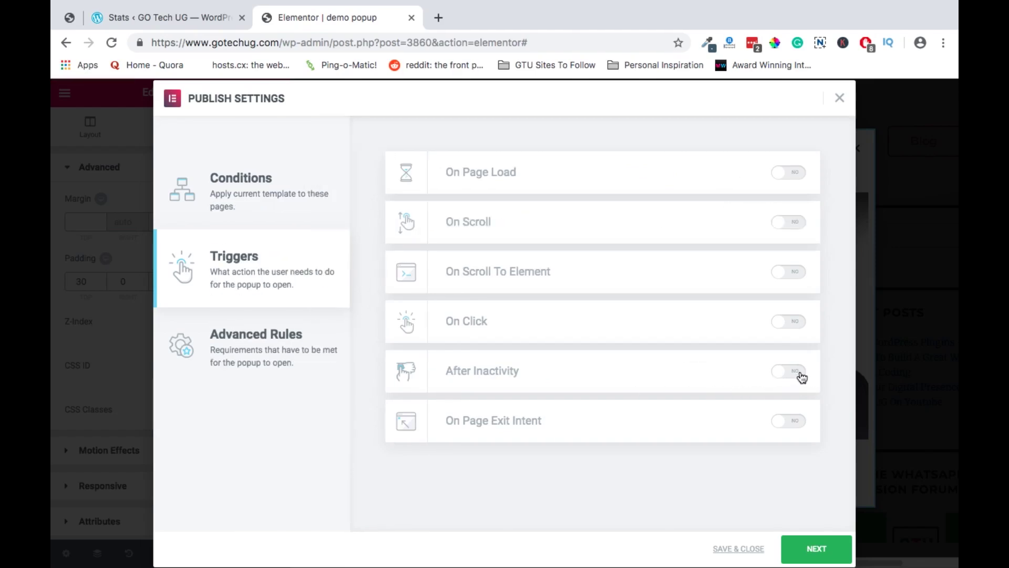
left_click(798, 374)
left_click_drag(717, 372, 691, 372)
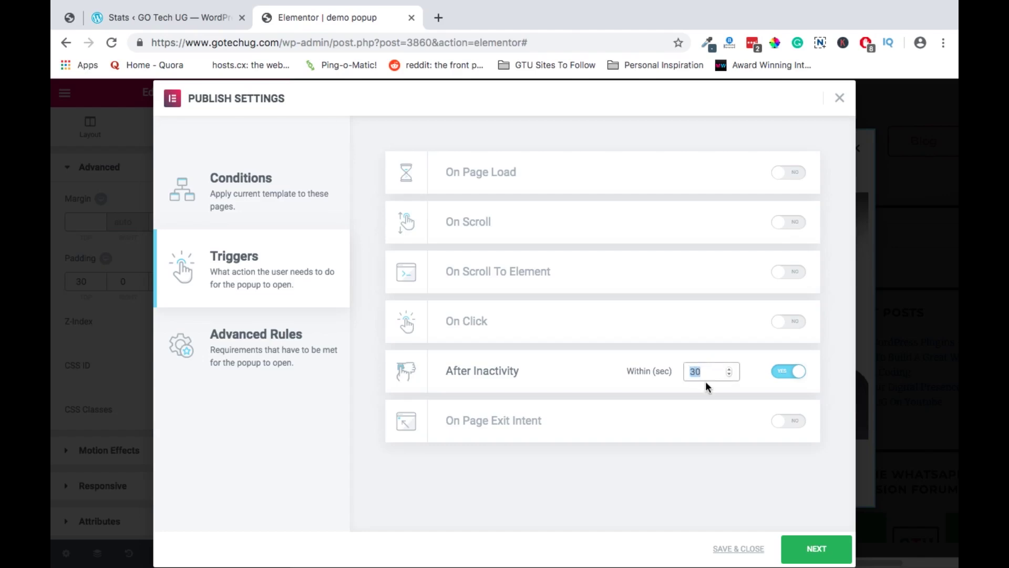
type("20")
left_click(817, 553)
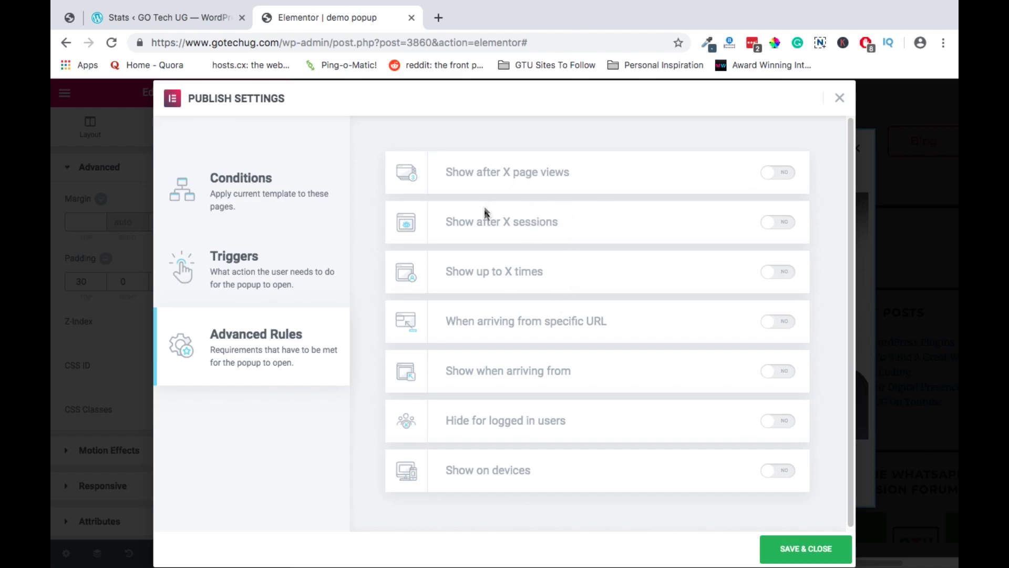
Limit arrivals to Search Engines, enable Desktop, Tablet and Mobile devices, then save and close.
left_click(436, 374)
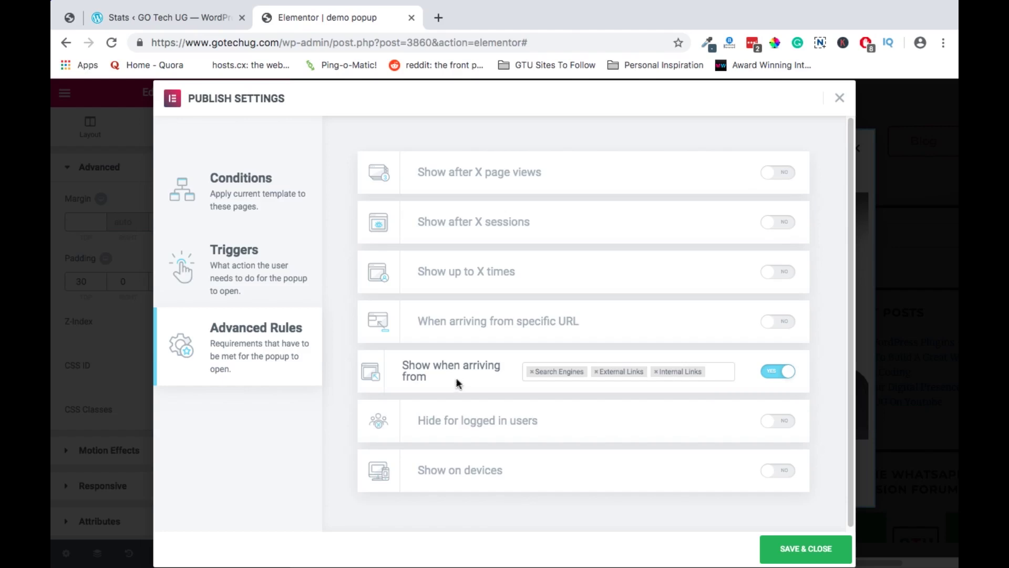
left_click(597, 372)
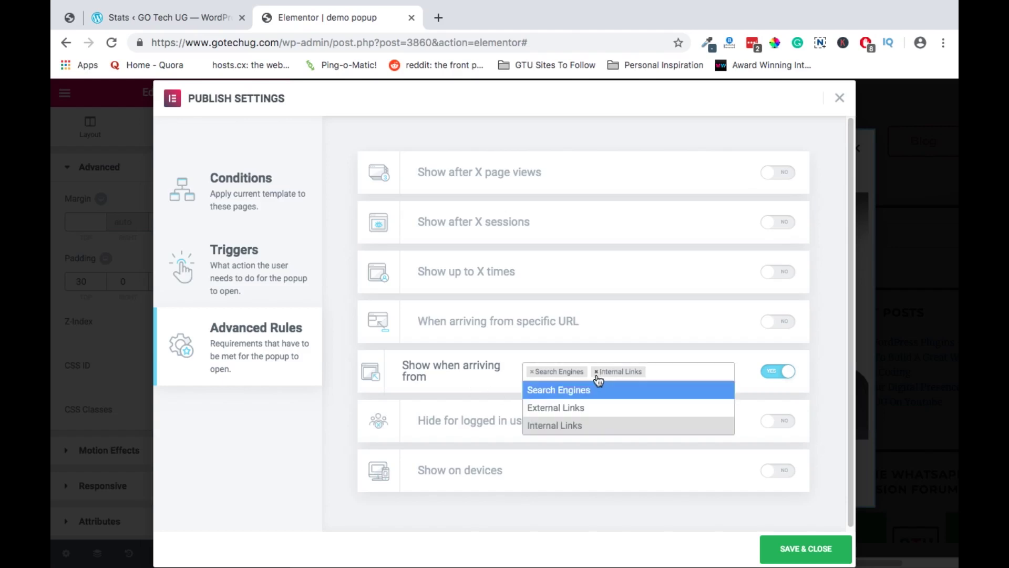
left_click(596, 372)
left_click(624, 366)
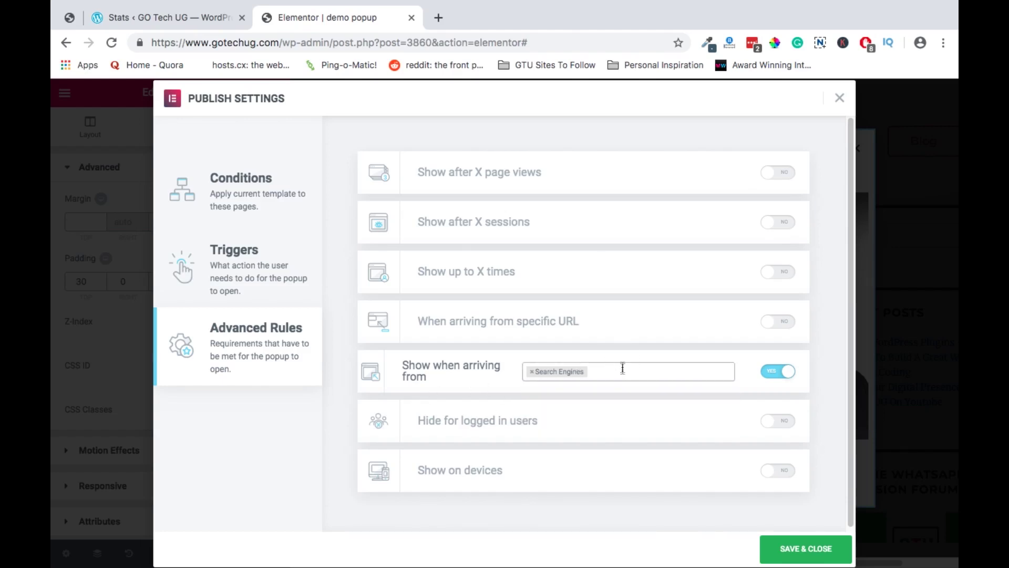
scroll(620, 484, "down", 1)
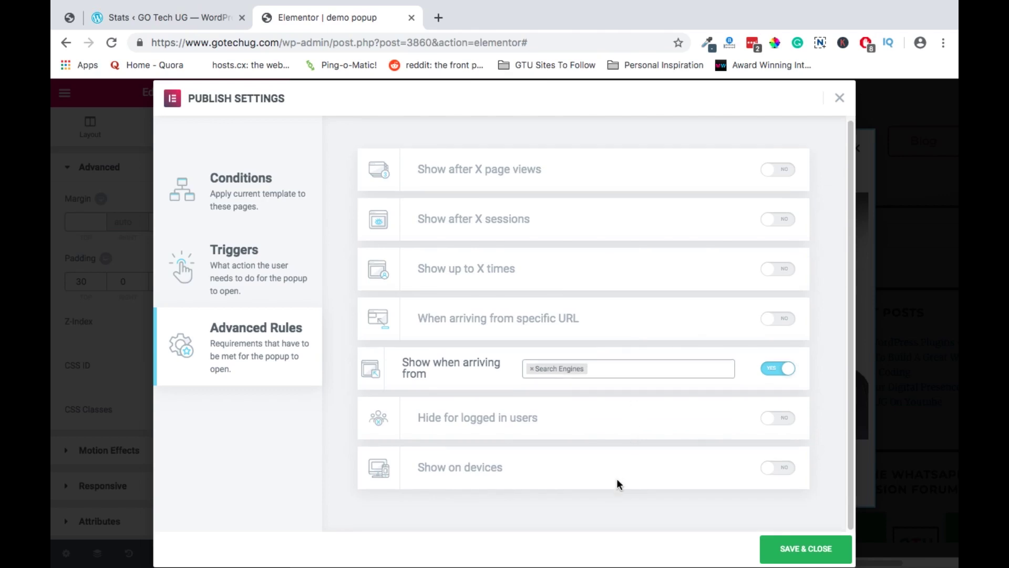
left_click(783, 471)
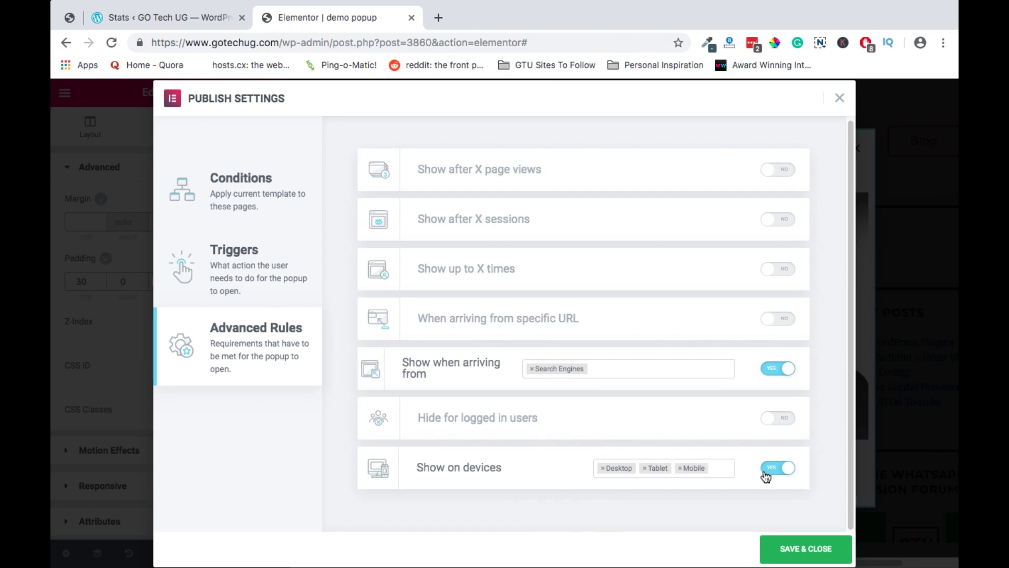
left_click(806, 553)
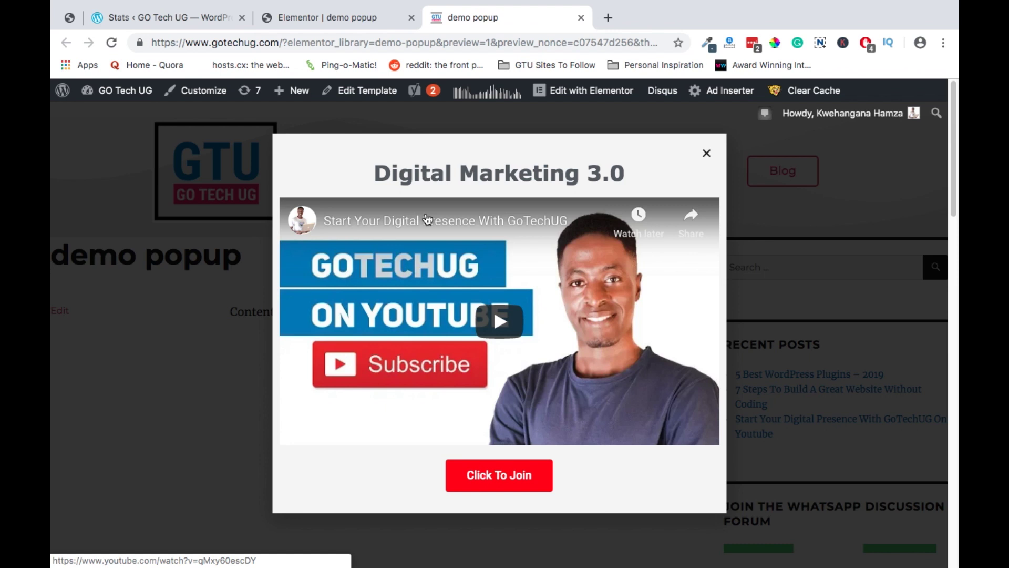
Switch from the popup preview back to the Elementor editor tab.
left_click(333, 19)
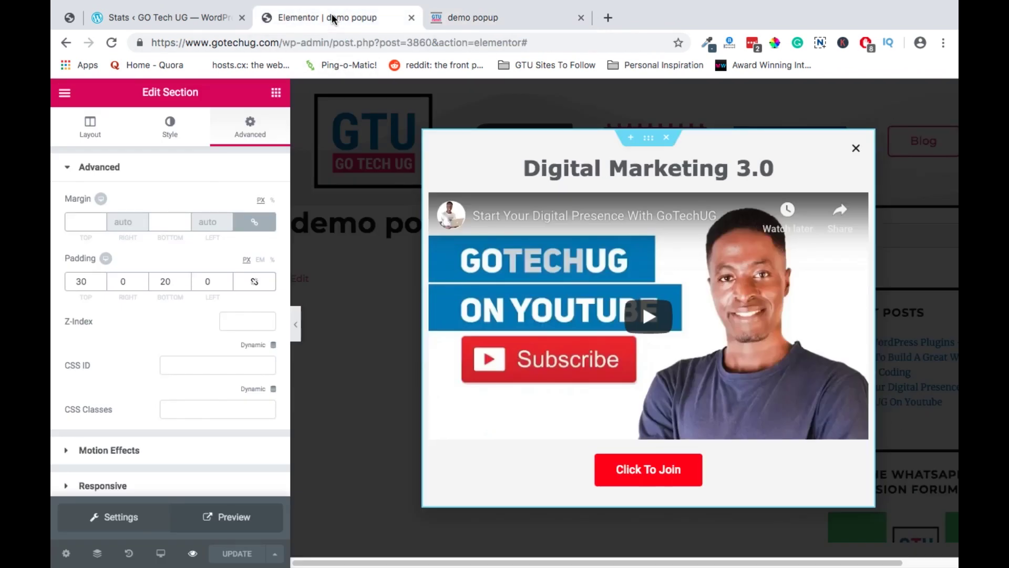